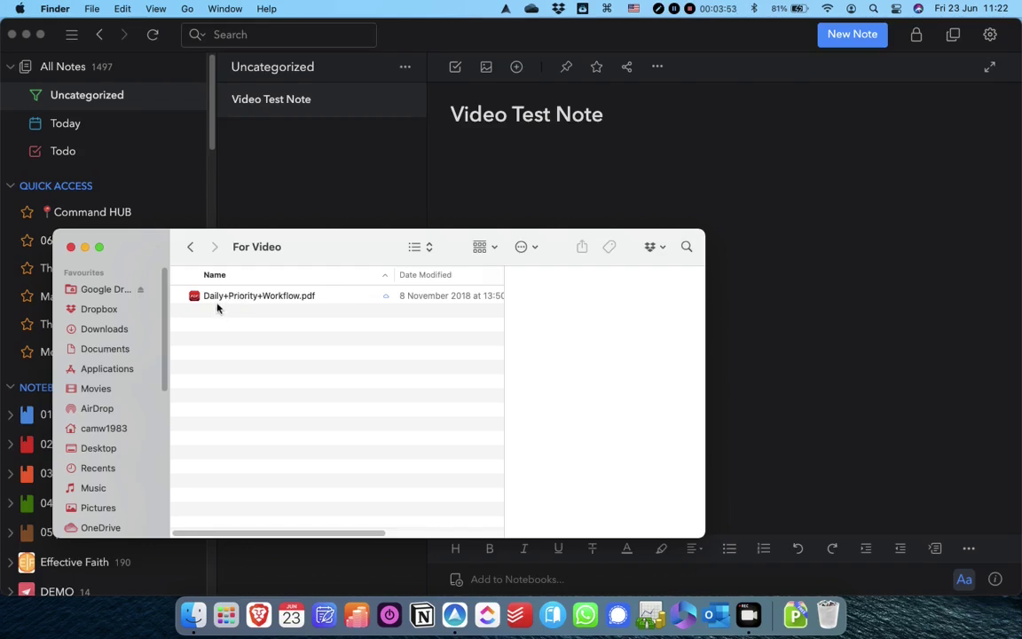
- Attach Daily+Priority+Workflow.pdf from the For Video folder to the Video Test Note and close the folder window
{"action": "left_click_drag", "start_coordinate": [217, 299], "coordinate": [497, 164]}
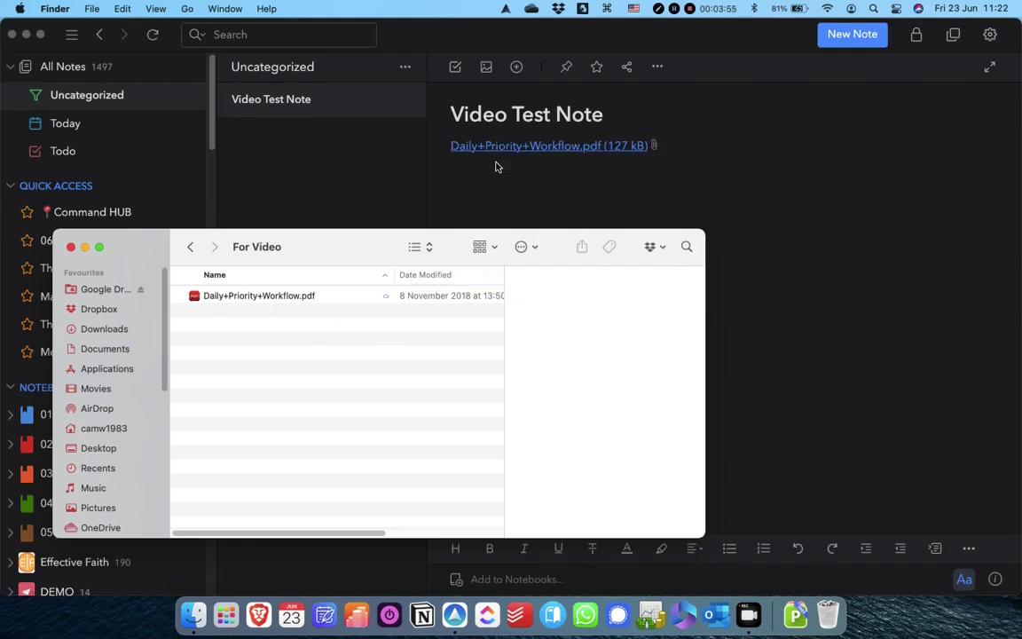
{"action": "left_click", "coordinate": [71, 247]}
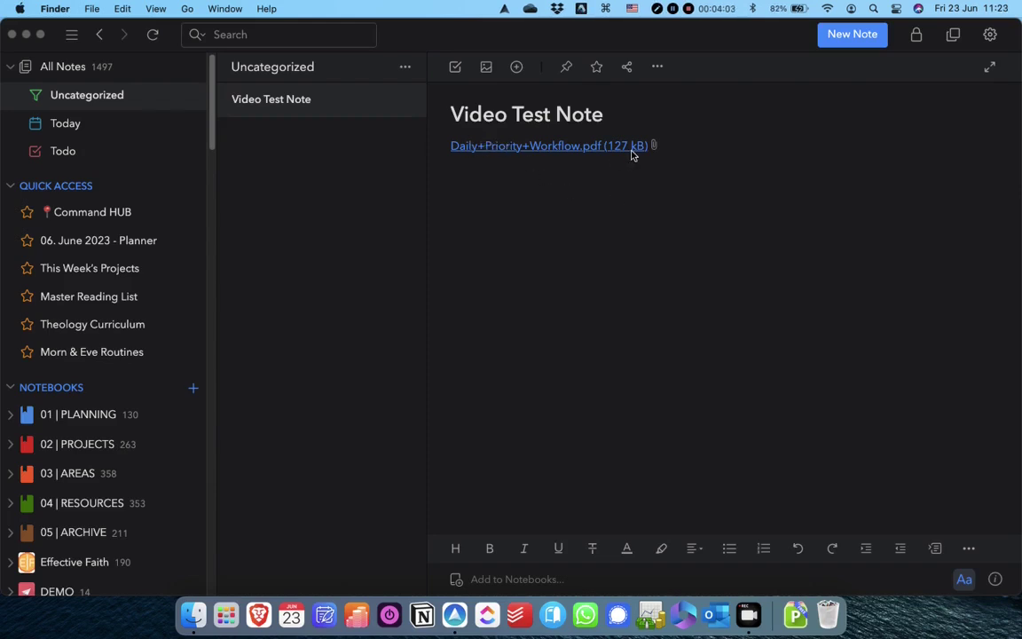
- Set PDF files to display as Preview in the editor's attachment settings and return to the note
{"action": "left_click", "coordinate": [988, 38]}
{"action": "left_click", "coordinate": [990, 36]}
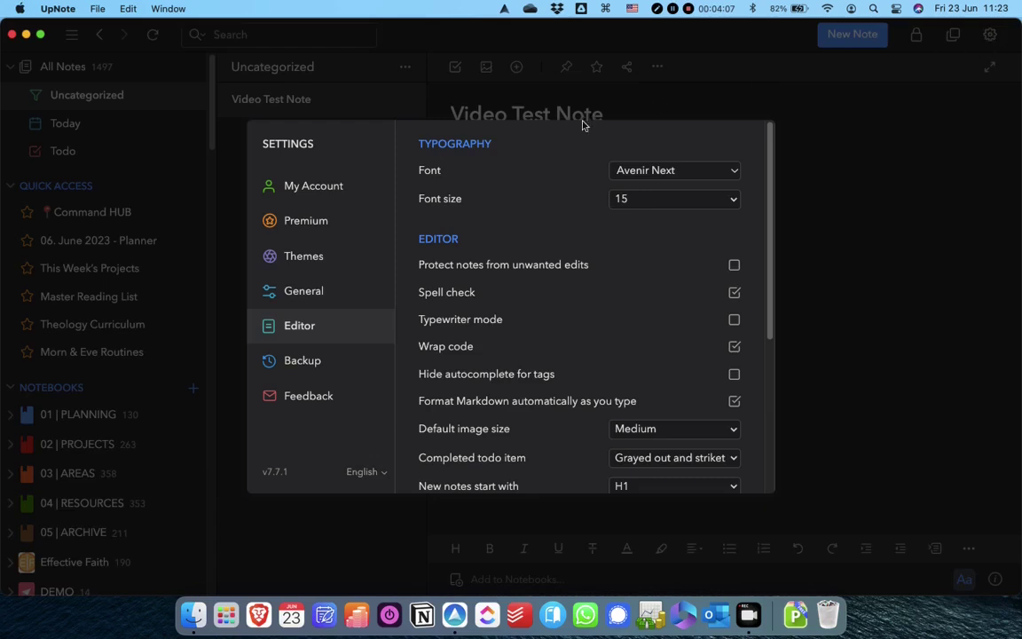
{"action": "scroll", "coordinate": [530, 361], "scroll_direction": "down", "scroll_amount": 5}
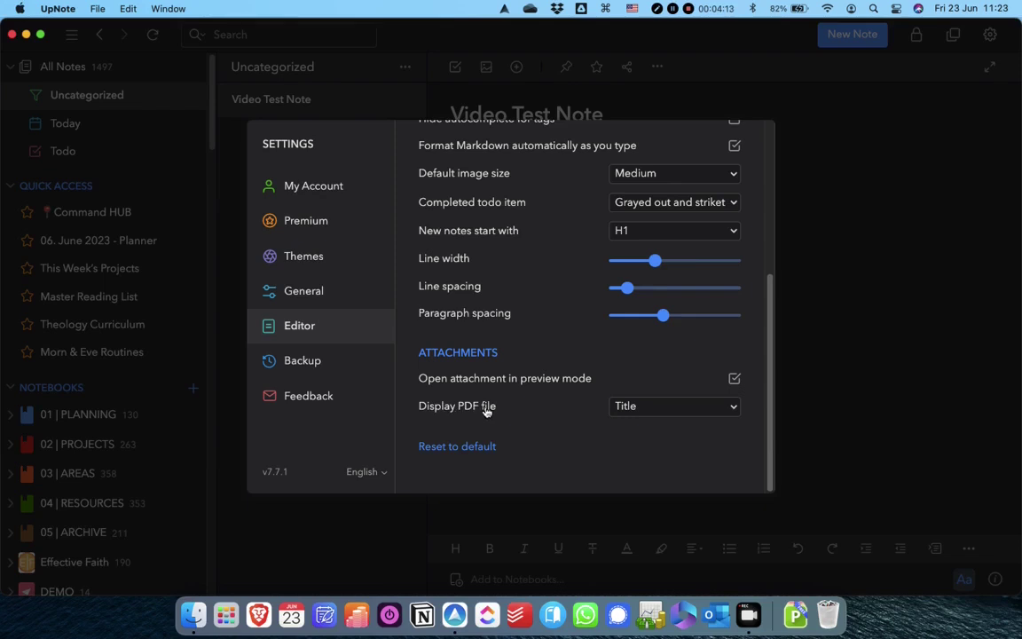
{"action": "left_click", "coordinate": [677, 414]}
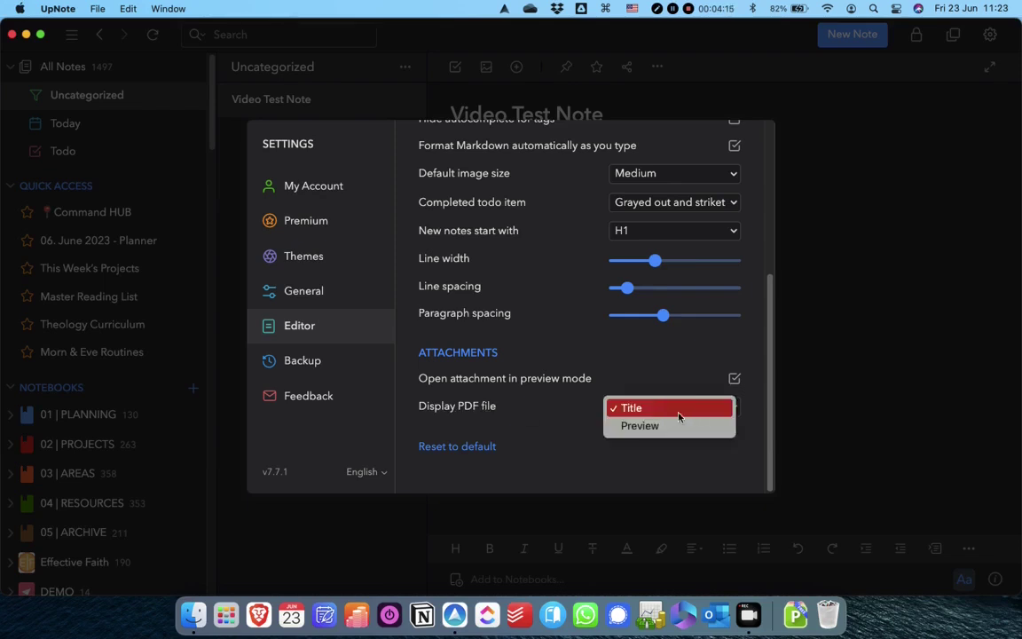
{"action": "left_click", "coordinate": [673, 424]}
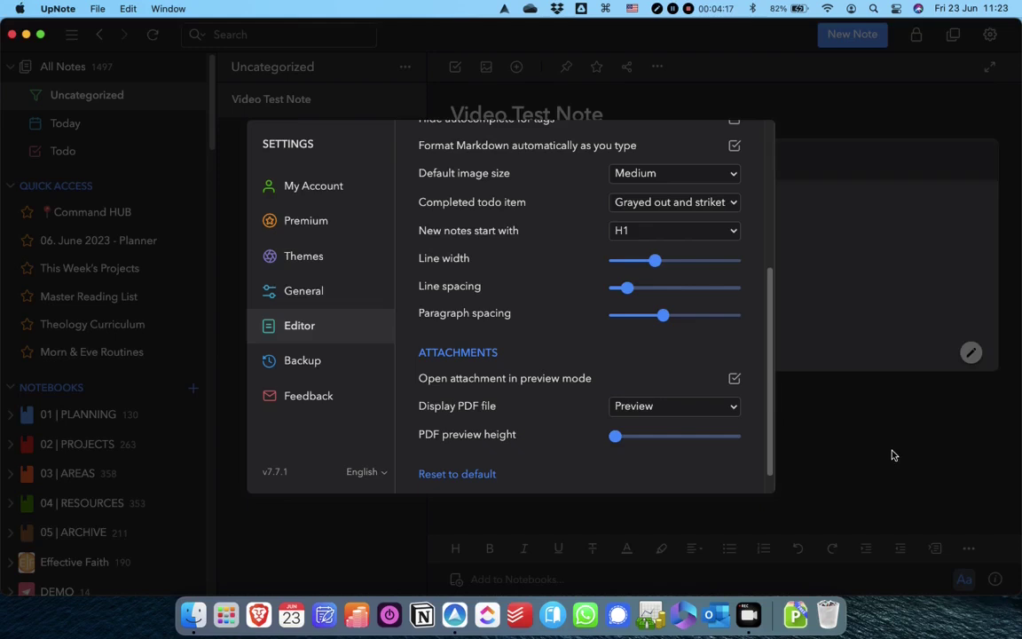
{"action": "left_click", "coordinate": [889, 452]}
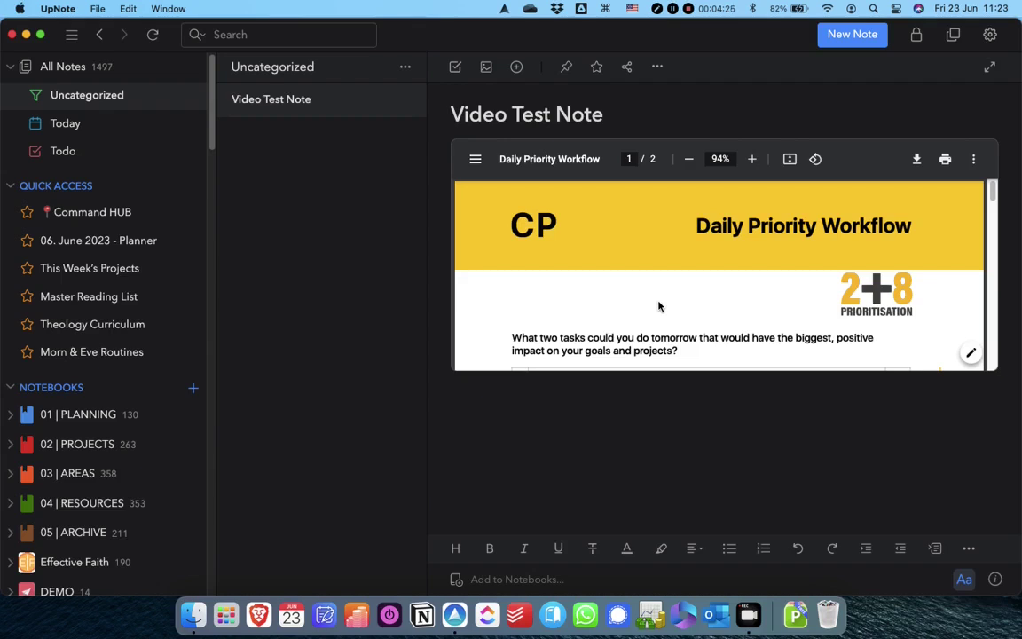
- Expand the note to fill the whole window and increase the PDF preview height in the editor settings
{"action": "left_click", "coordinate": [990, 69]}
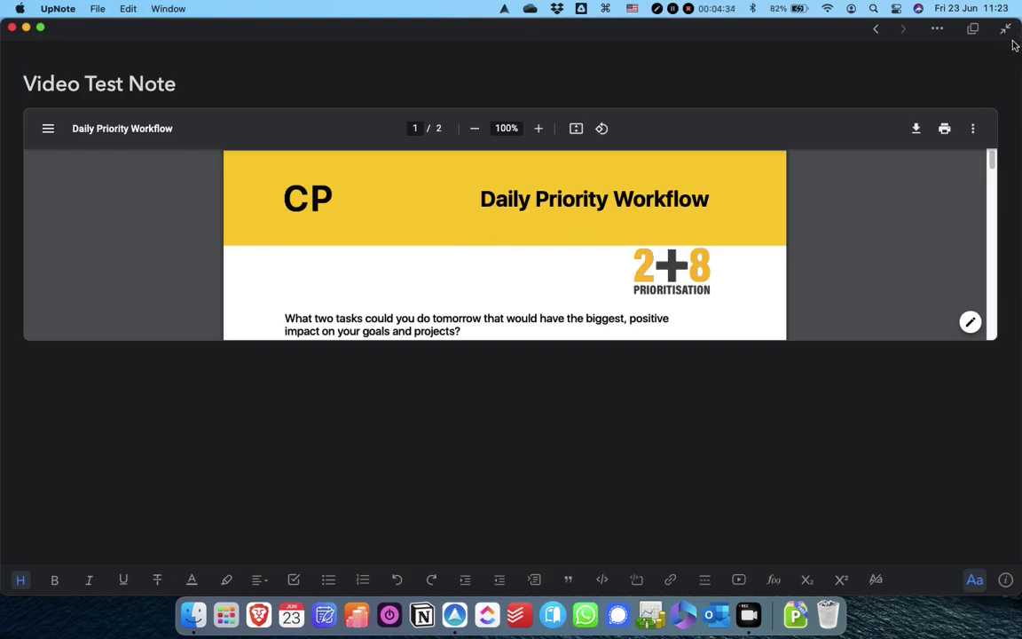
{"action": "left_click", "coordinate": [937, 29]}
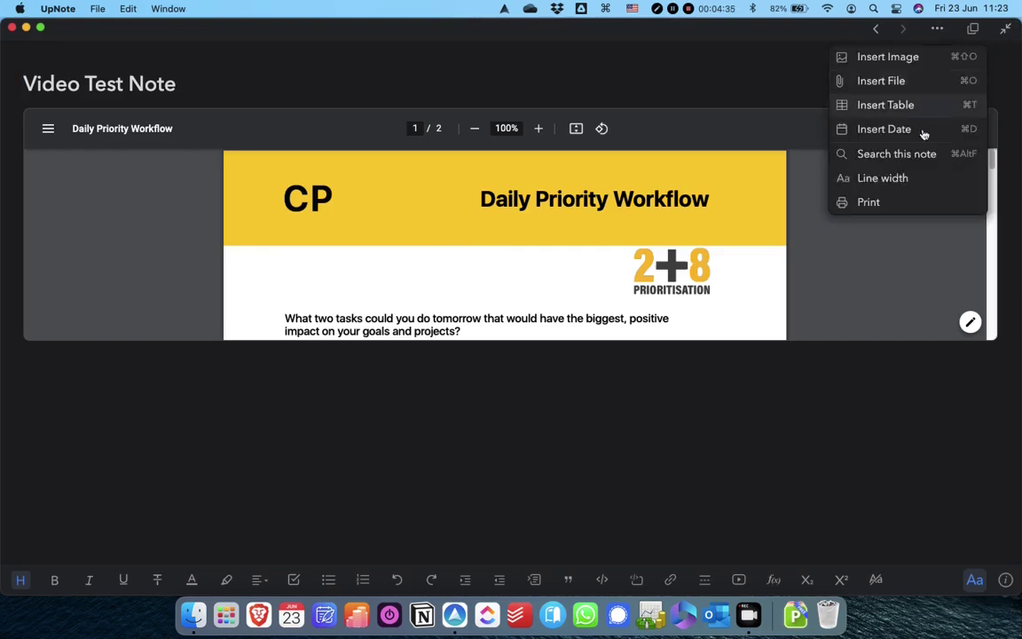
{"action": "left_click", "coordinate": [57, 9]}
{"action": "left_click", "coordinate": [62, 44]}
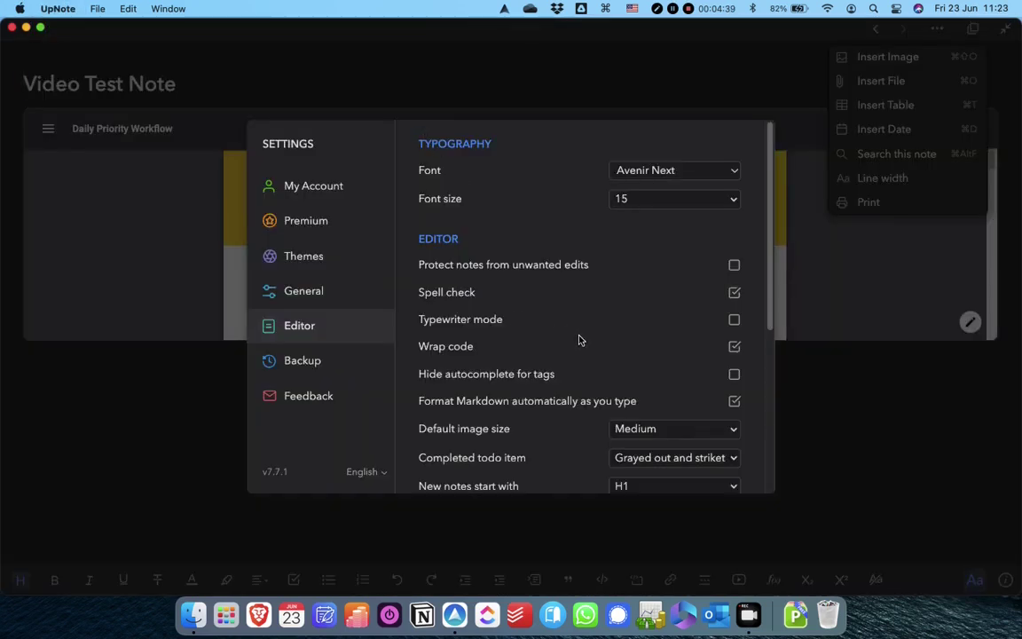
{"action": "scroll", "coordinate": [578, 339], "scroll_direction": "down", "scroll_amount": 6}
{"action": "left_click_drag", "start_coordinate": [616, 413], "coordinate": [672, 412]}
{"action": "left_click", "coordinate": [868, 435]}
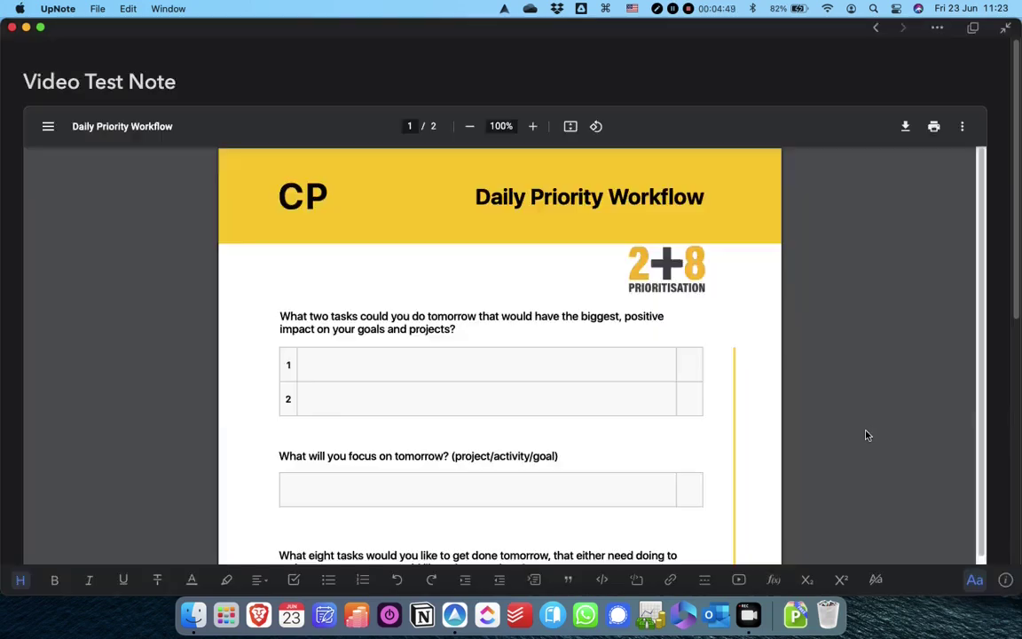
- Read through both pages of the embedded Daily Priority Workflow PDF, including the instructions on how to use the workflow
{"action": "scroll", "coordinate": [825, 412], "scroll_direction": "down", "scroll_amount": 10}
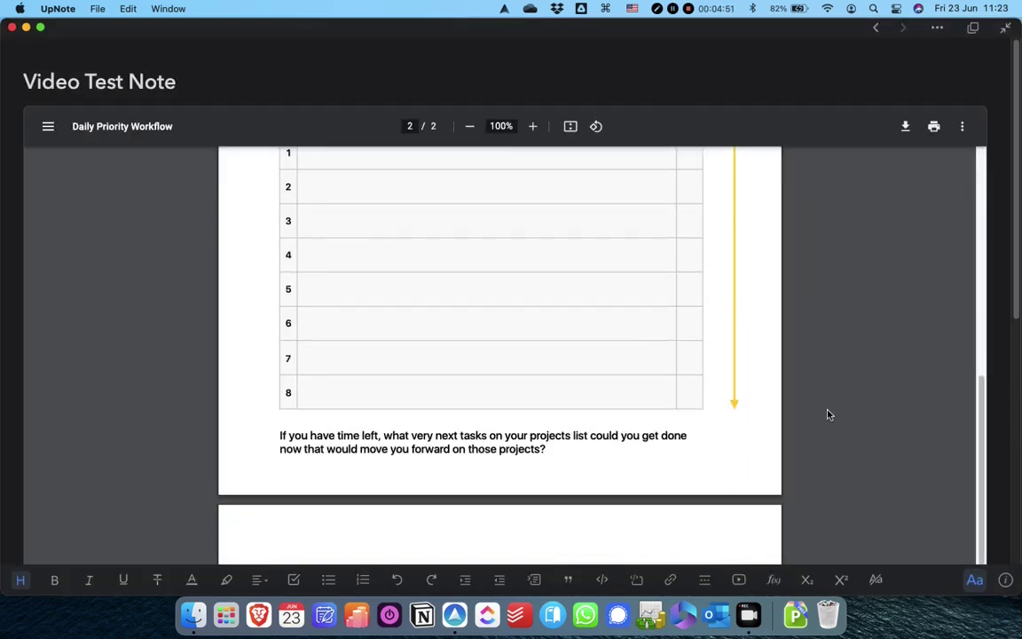
{"action": "scroll", "coordinate": [829, 415], "scroll_direction": "down", "scroll_amount": 8}
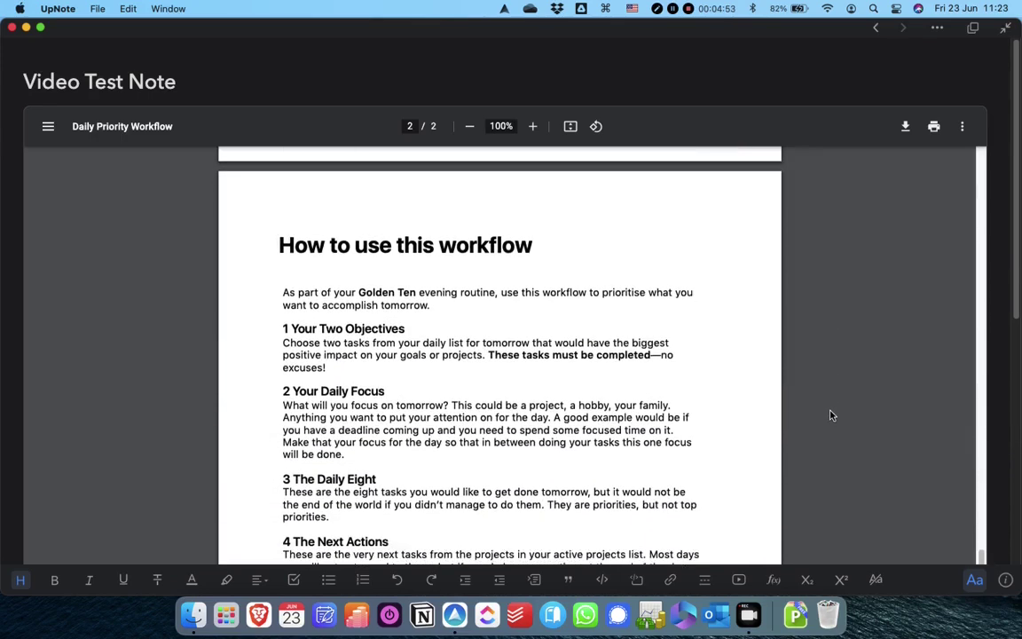
{"action": "scroll", "coordinate": [831, 415], "scroll_direction": "down", "scroll_amount": 1}
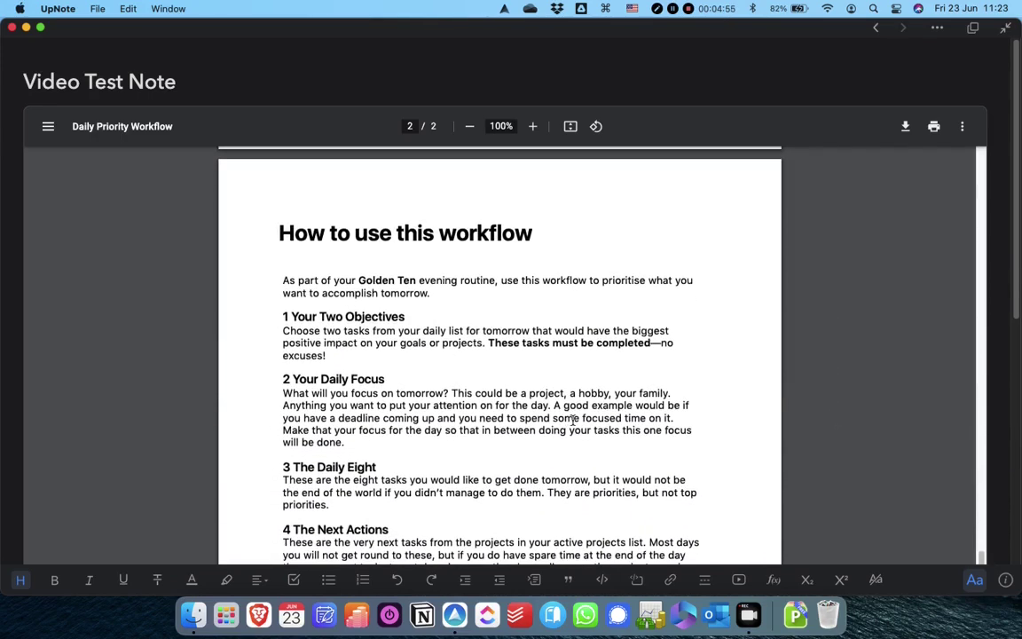
{"action": "scroll", "coordinate": [519, 377], "scroll_direction": "down", "scroll_amount": 10}
{"action": "scroll", "coordinate": [604, 333], "scroll_direction": "up", "scroll_amount": 4}
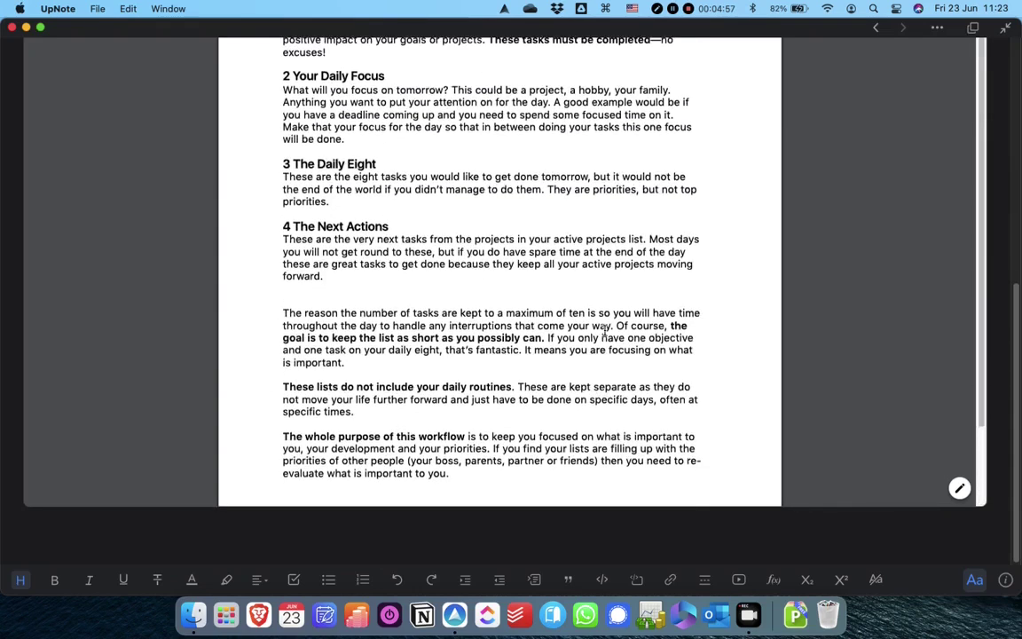
{"action": "scroll", "coordinate": [606, 337], "scroll_direction": "down", "scroll_amount": 4}
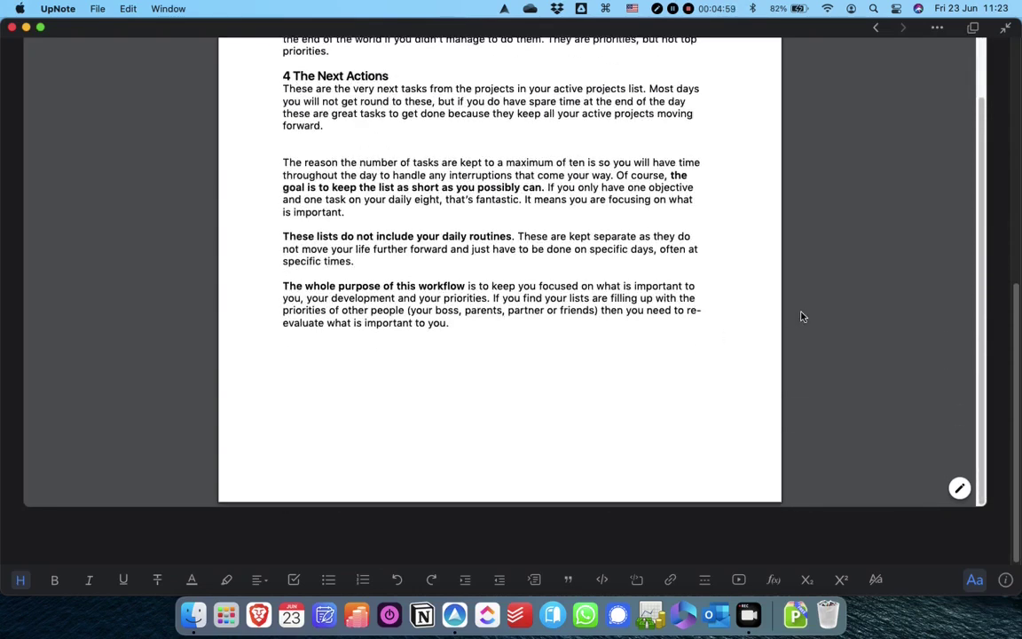
{"action": "scroll", "coordinate": [801, 317], "scroll_direction": "up", "scroll_amount": 4}
{"action": "scroll", "coordinate": [1002, 441], "scroll_direction": "up", "scroll_amount": 7}
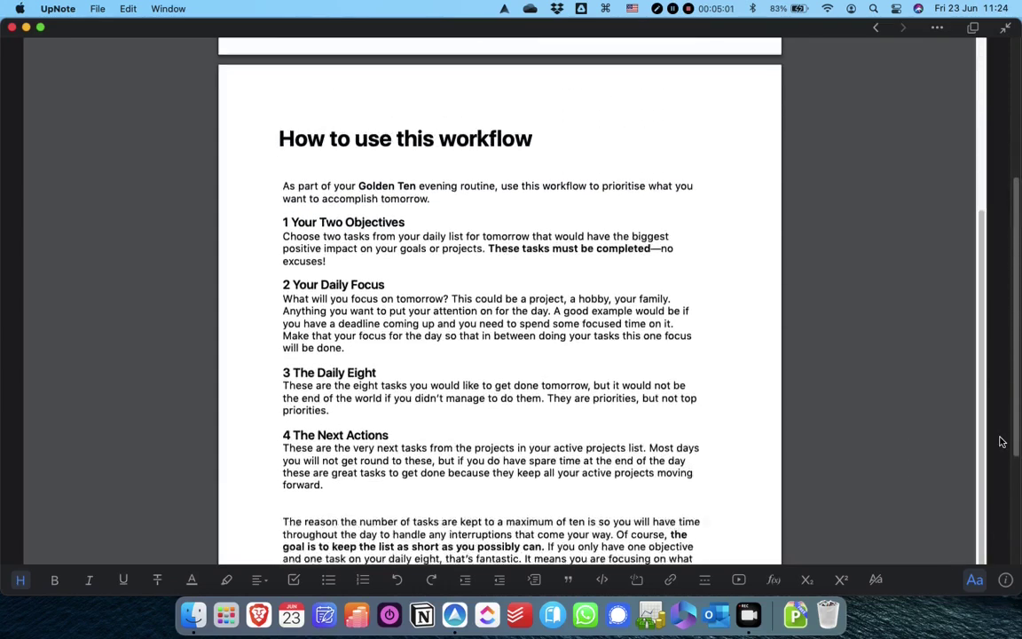
{"action": "scroll", "coordinate": [1001, 441], "scroll_direction": "up", "scroll_amount": 3}
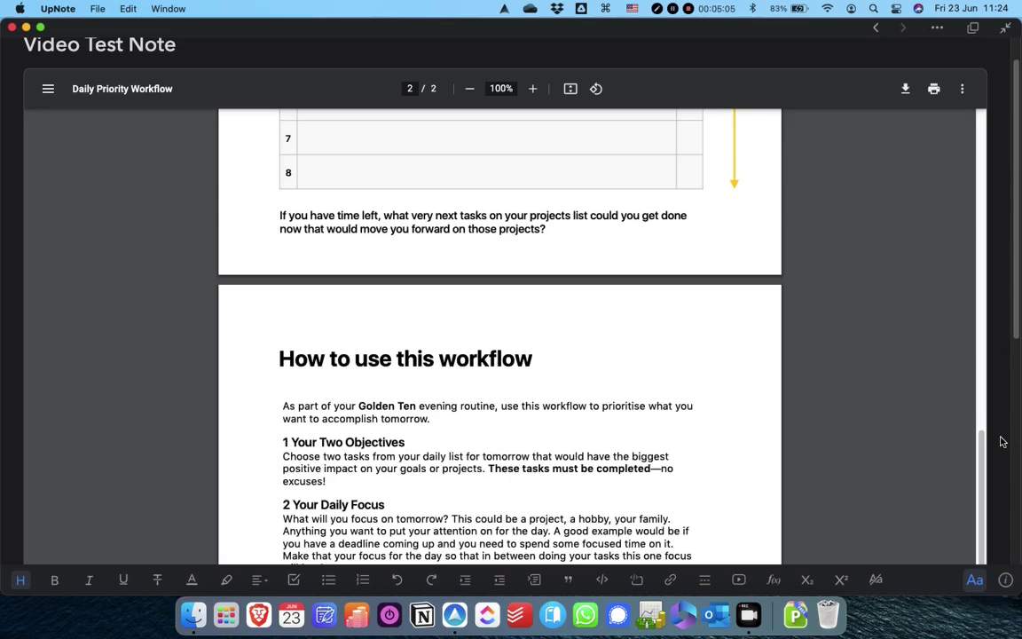
{"action": "scroll", "coordinate": [1002, 441], "scroll_direction": "up", "scroll_amount": 1}
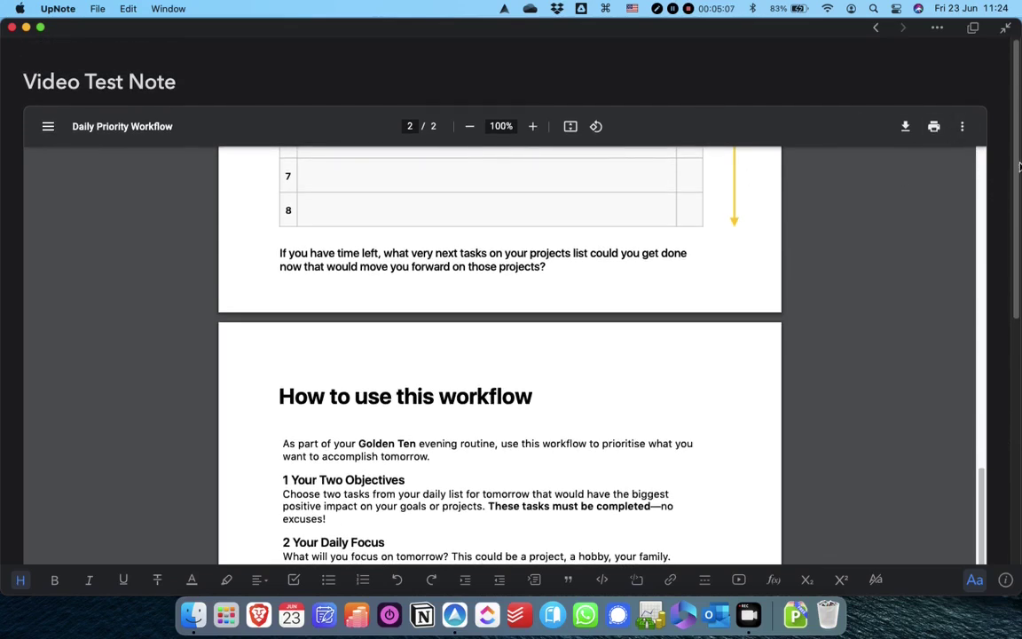
- Switch the embedded PDF to two-page view and adjust its zoom to show both pages side by side
{"action": "left_click", "coordinate": [963, 127]}
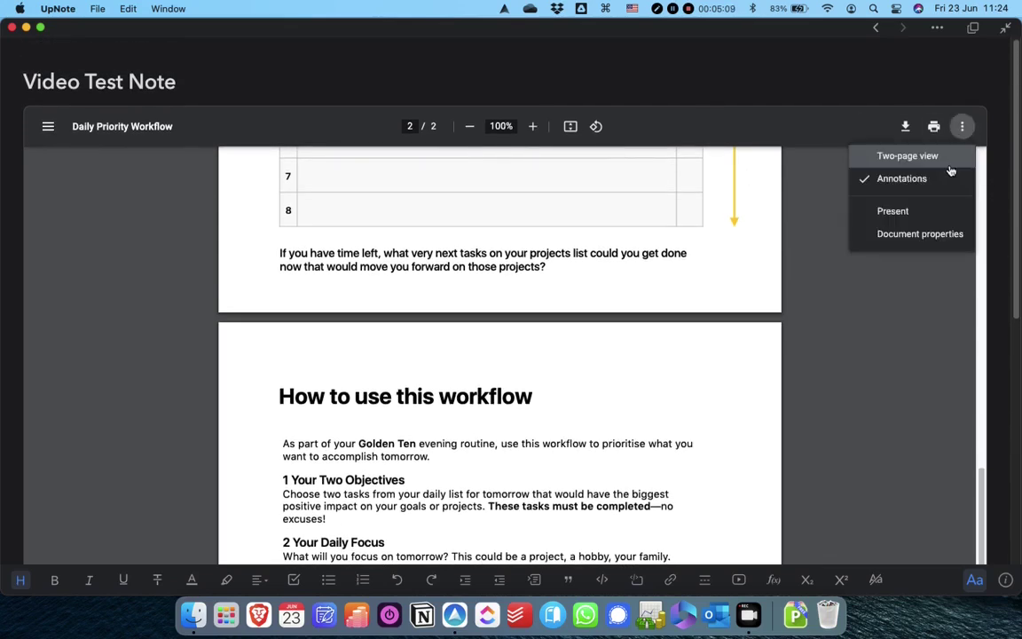
{"action": "left_click", "coordinate": [907, 156]}
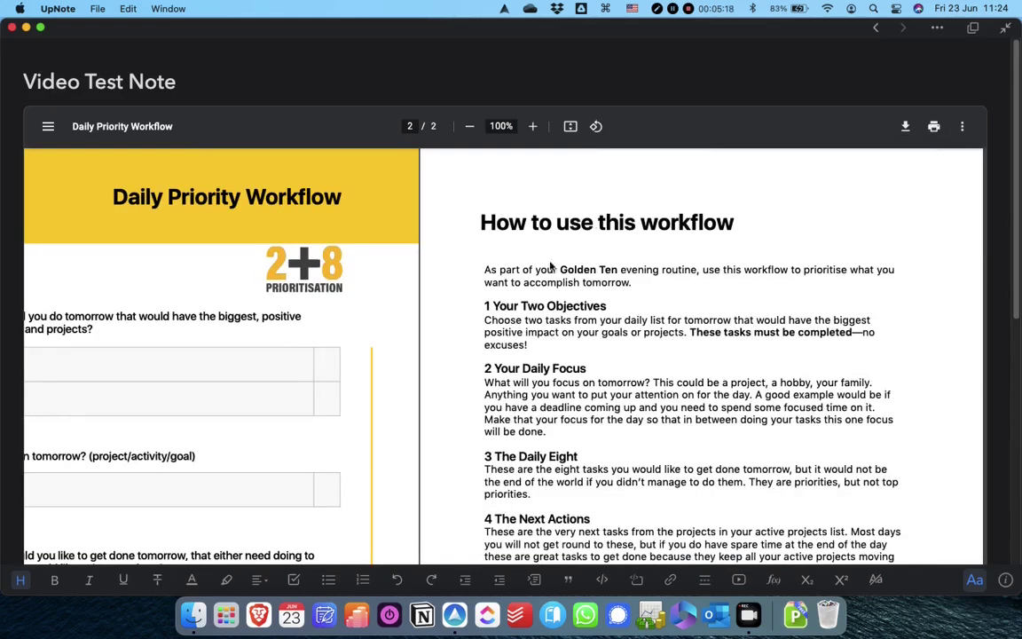
{"action": "scroll", "coordinate": [444, 312], "scroll_direction": "left", "scroll_amount": 5}
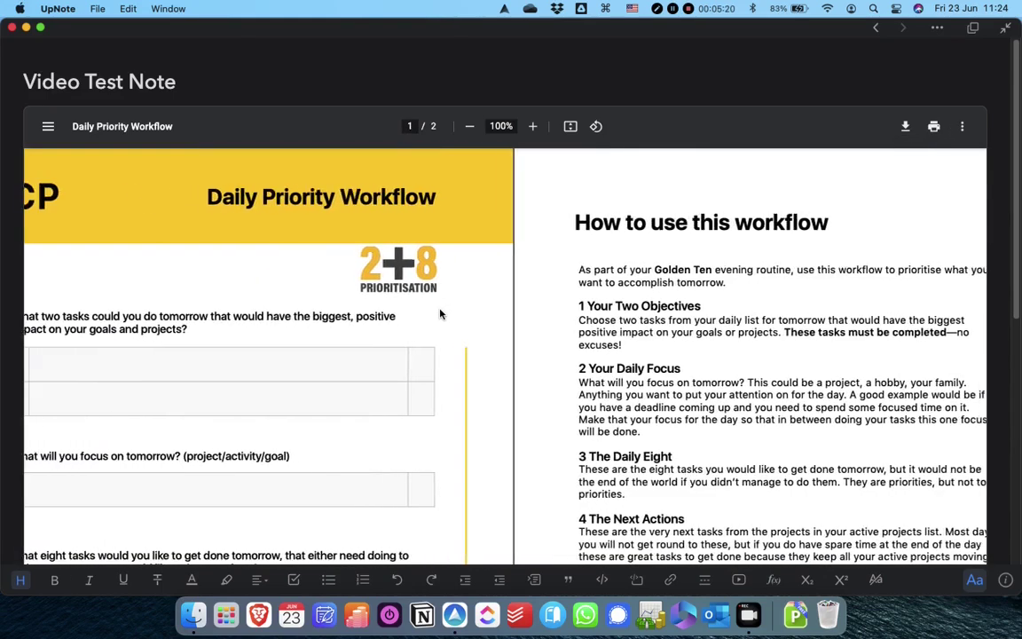
{"action": "scroll", "coordinate": [441, 309], "scroll_direction": "right", "scroll_amount": 3}
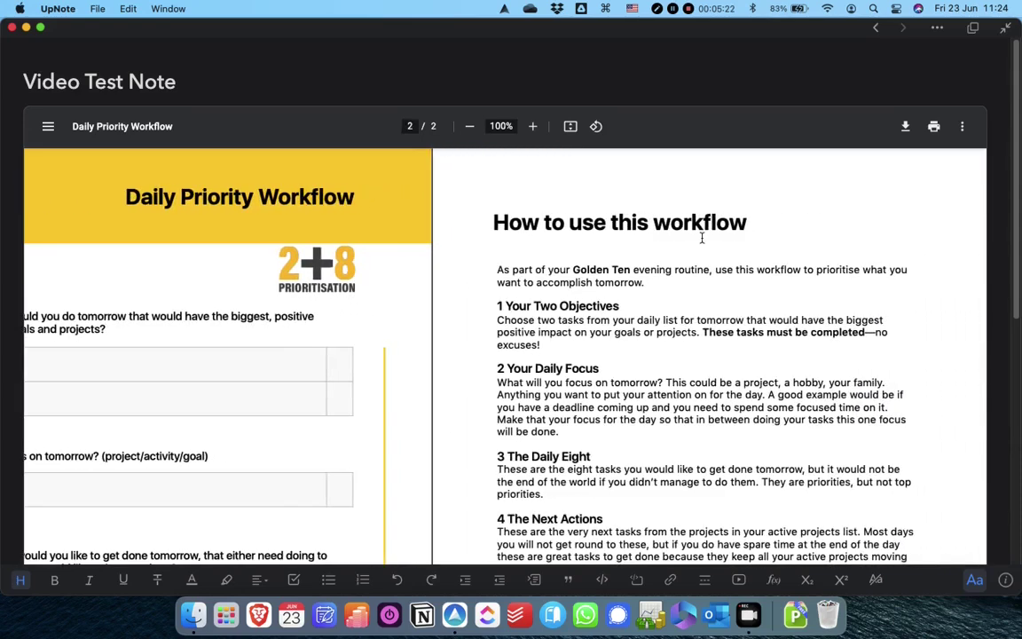
{"action": "left_click", "coordinate": [470, 126]}
{"action": "left_click", "coordinate": [470, 126]}
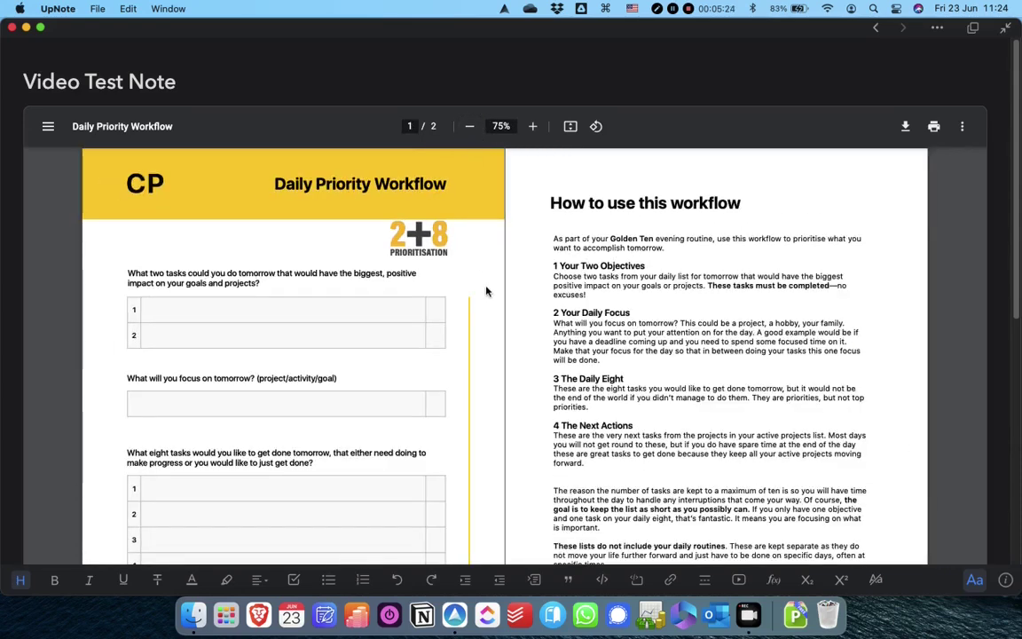
{"action": "left_click", "coordinate": [532, 126]}
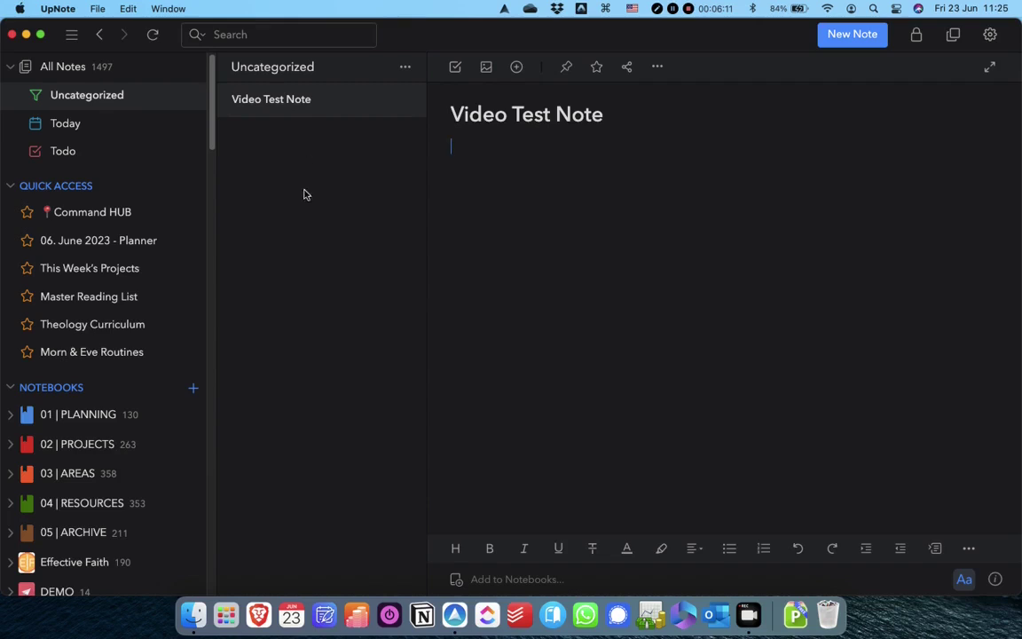
- Review the available note sorting options for the Uncategorized list and close them without choosing one
{"action": "left_click", "coordinate": [405, 69]}
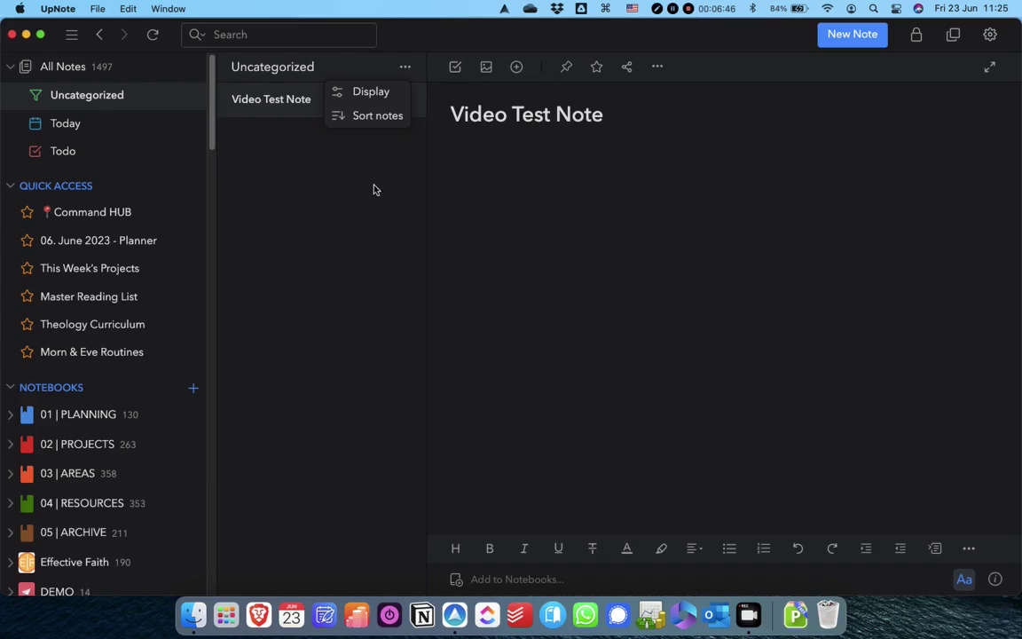
{"action": "left_click", "coordinate": [370, 118]}
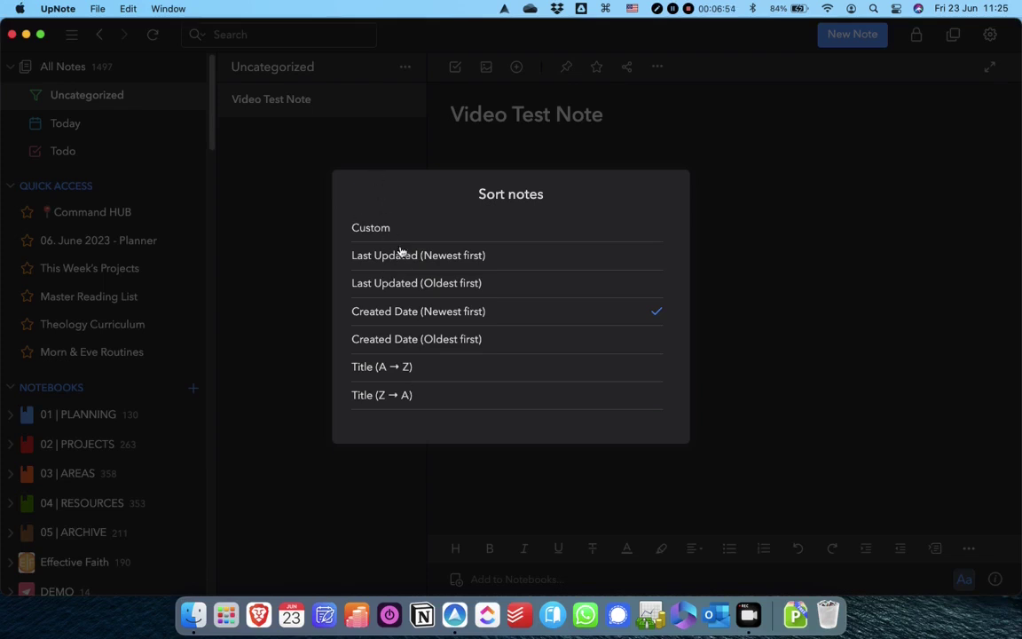
{"action": "left_click", "coordinate": [275, 321]}
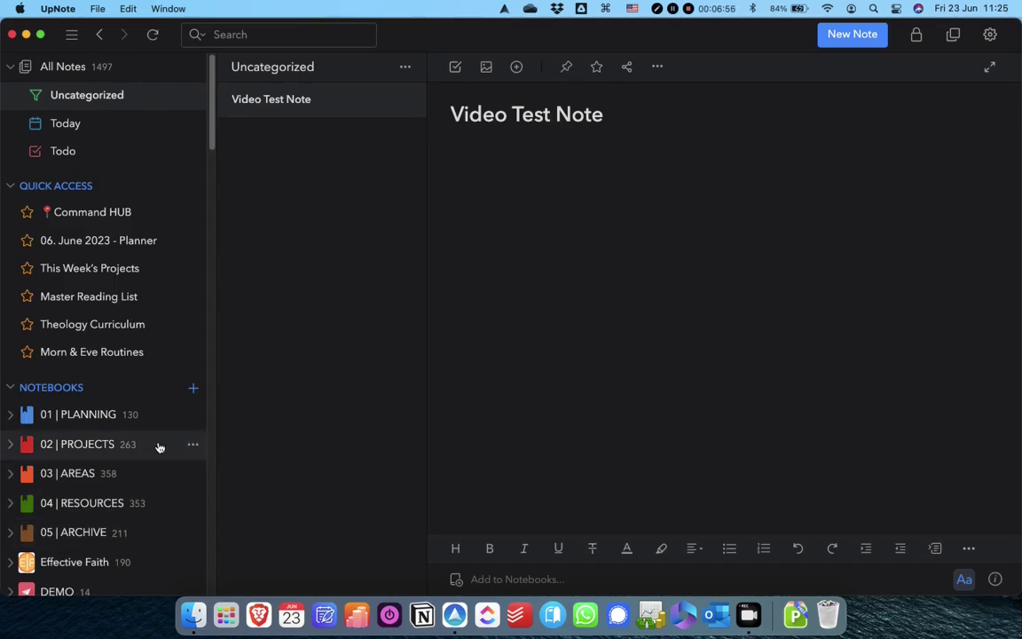
- Find the DEMO notebook among the notebooks and open it
{"action": "scroll", "coordinate": [155, 296], "scroll_direction": "down", "scroll_amount": 10}
{"action": "scroll", "coordinate": [133, 267], "scroll_direction": "up", "scroll_amount": 5}
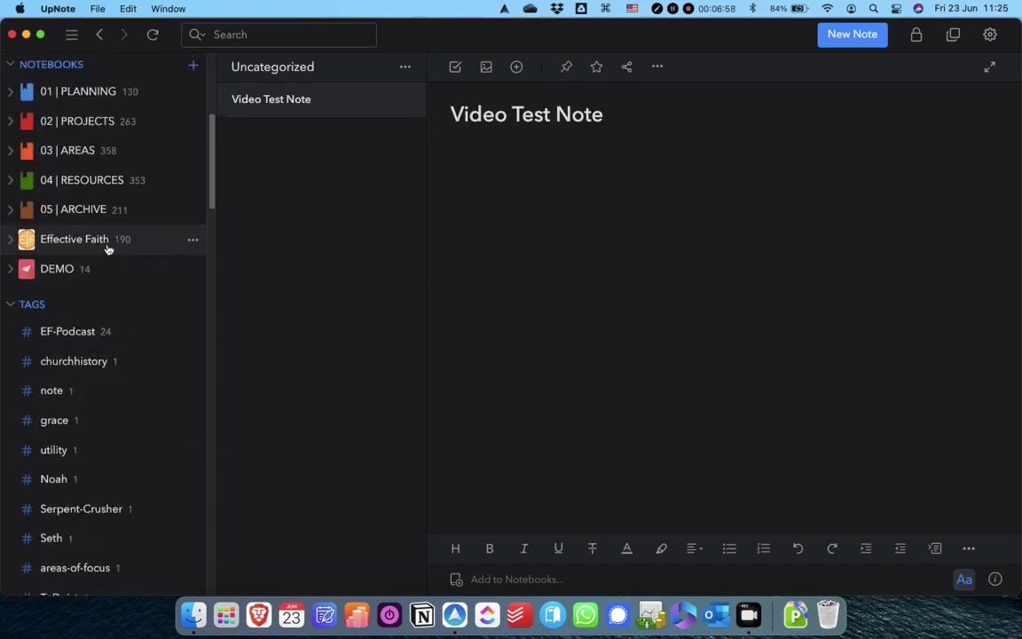
{"action": "scroll", "coordinate": [104, 281], "scroll_direction": "up", "scroll_amount": 2}
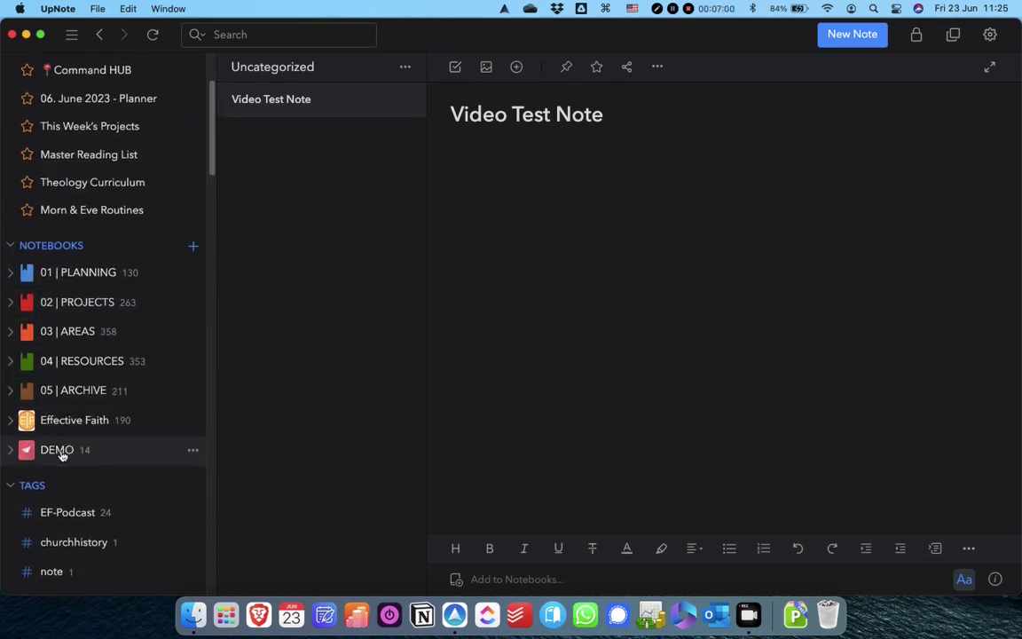
{"action": "left_click", "coordinate": [62, 452]}
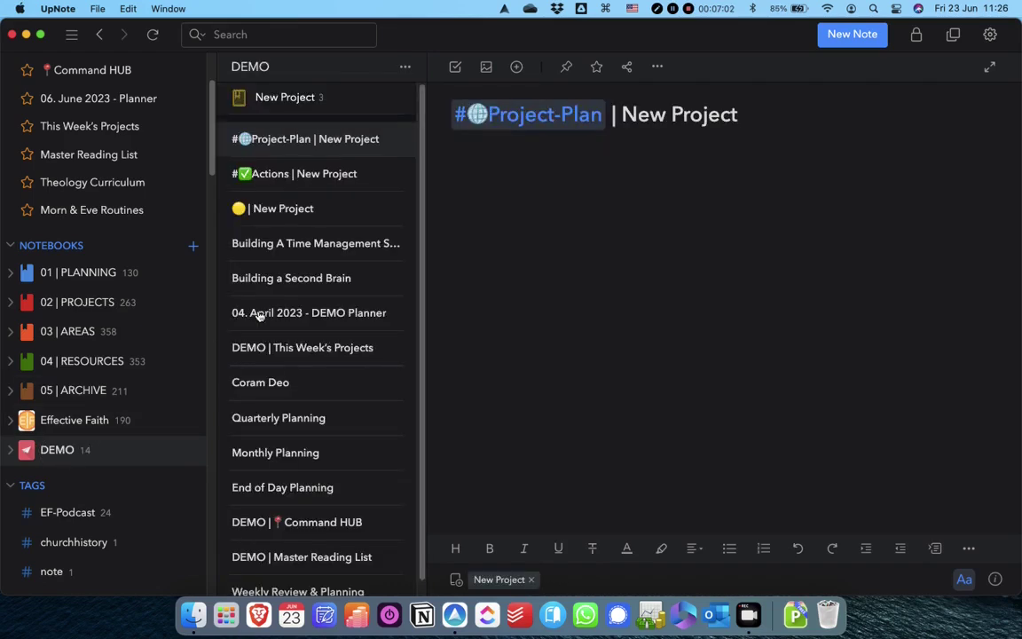
- Try title and created-date sort orders for the DEMO notebook only, and set its sorting to Last Updated (Newest first)
{"action": "left_click", "coordinate": [405, 67]}
{"action": "left_click", "coordinate": [344, 190]}
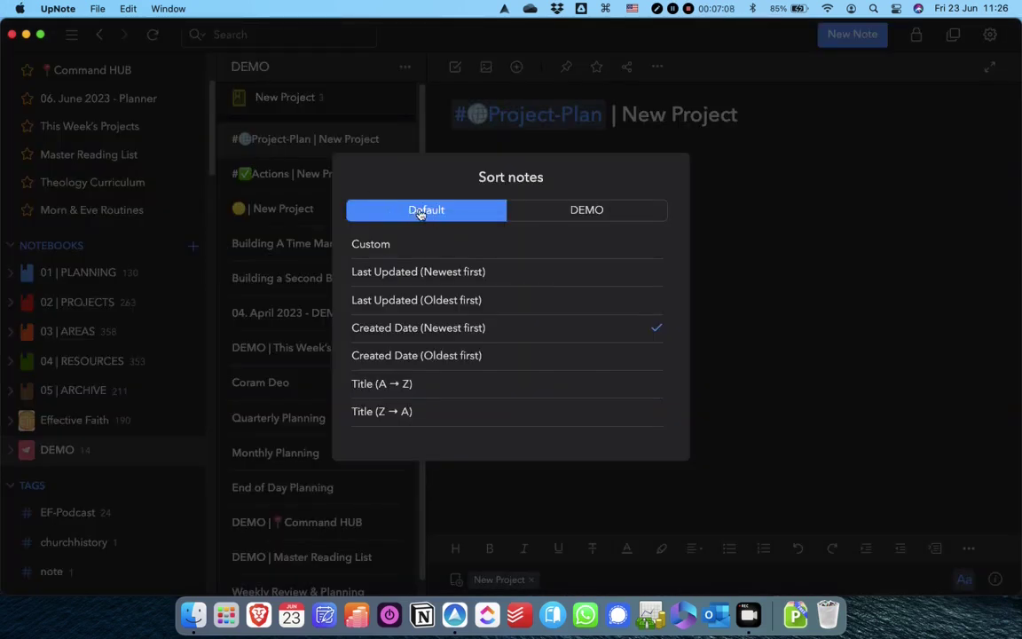
{"action": "left_click", "coordinate": [588, 211]}
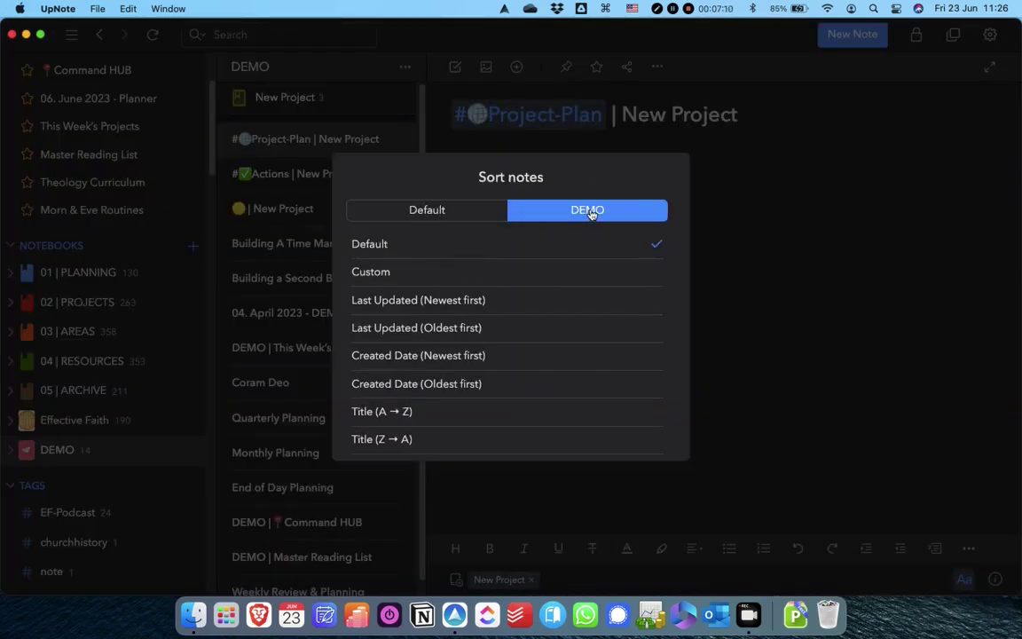
{"action": "left_click", "coordinate": [534, 412]}
{"action": "left_click", "coordinate": [538, 385]}
{"action": "left_click", "coordinate": [539, 356]}
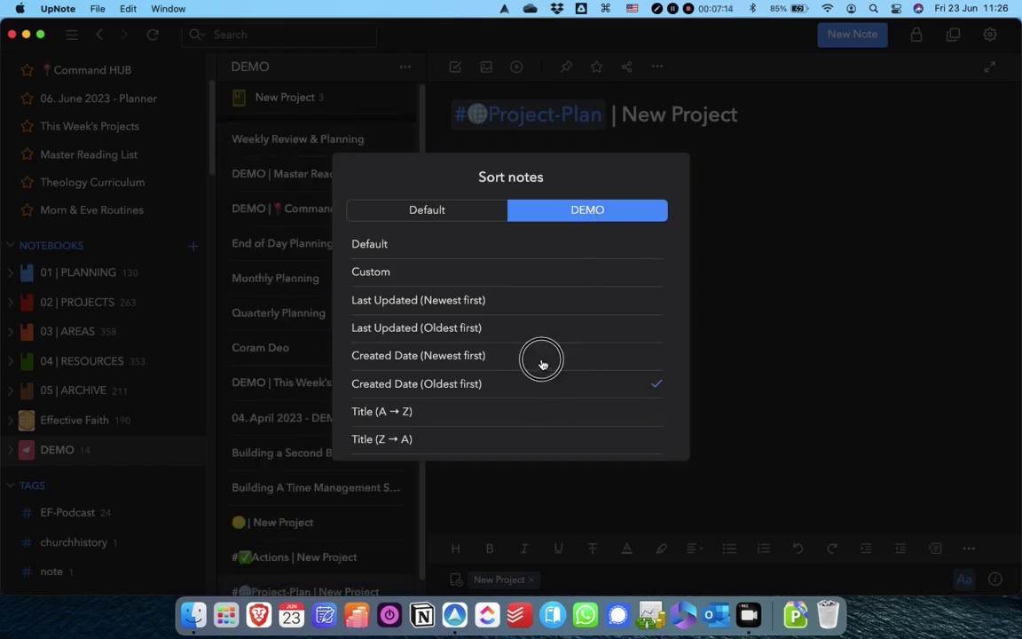
{"action": "left_click", "coordinate": [539, 328]}
{"action": "left_click", "coordinate": [535, 300]}
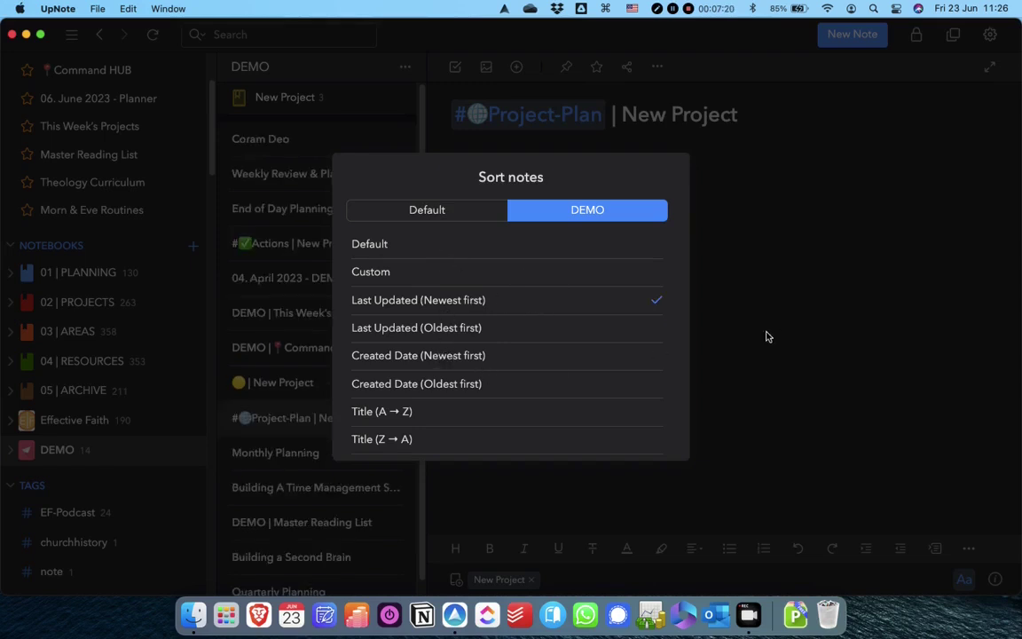
- Open the EF-Podcast tag and review its own note sorting options, closing them without choosing one
{"action": "left_click", "coordinate": [736, 349]}
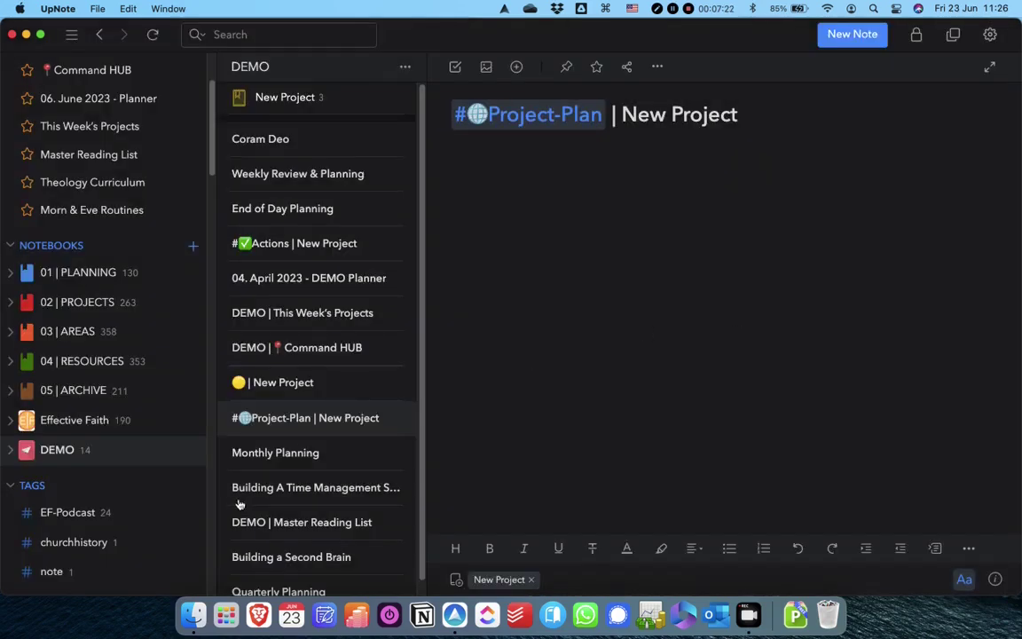
{"action": "left_click", "coordinate": [67, 512]}
{"action": "left_click", "coordinate": [404, 67]}
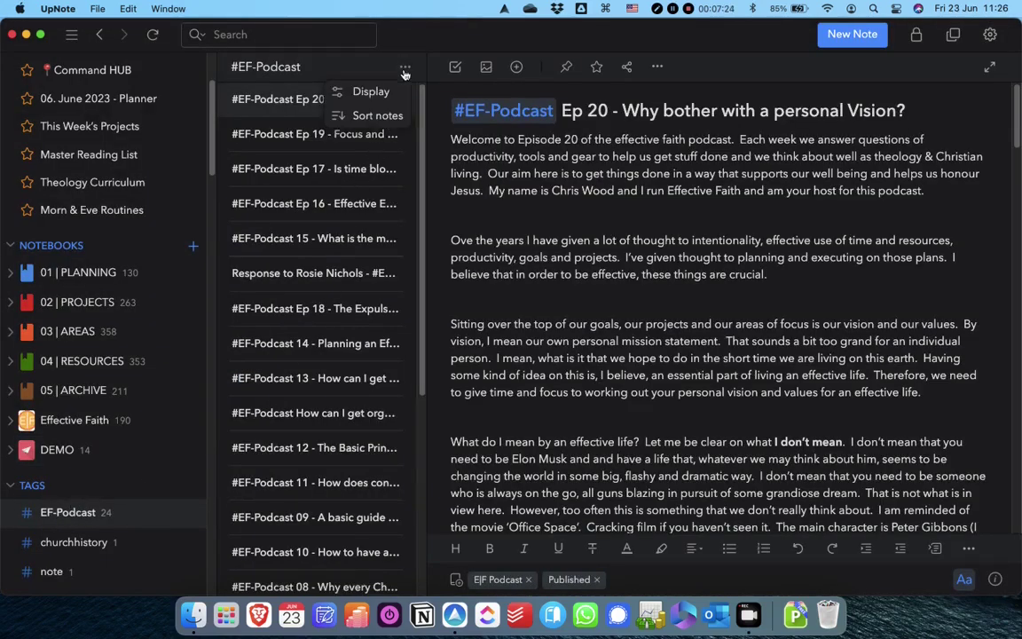
{"action": "left_click", "coordinate": [374, 115]}
{"action": "left_click", "coordinate": [539, 209]}
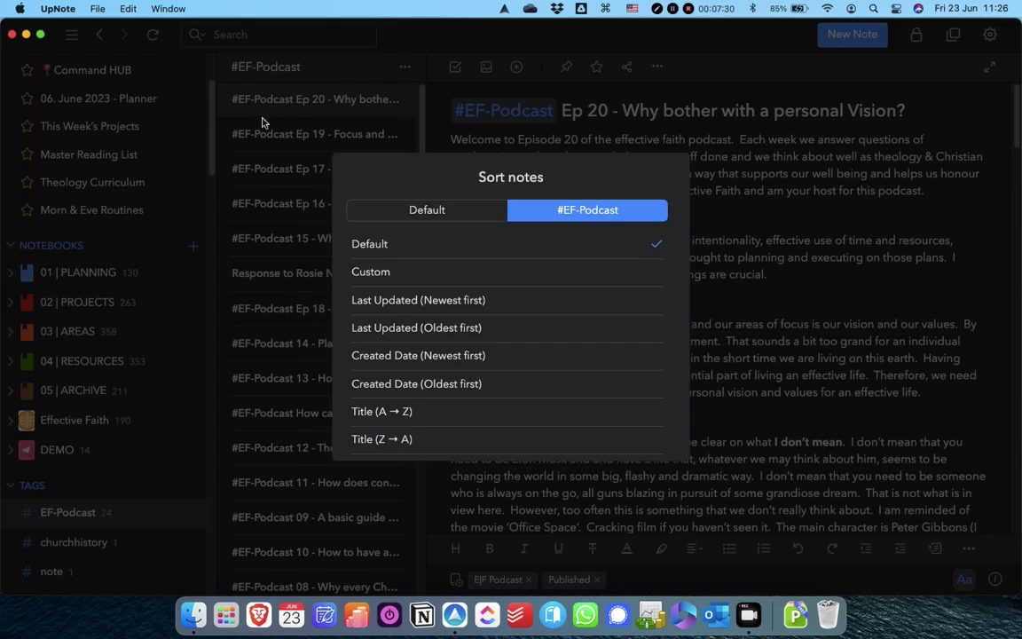
{"action": "left_click", "coordinate": [236, 111]}
- Look through the EF-Podcast note list and return to the Uncategorized notes
{"action": "scroll", "coordinate": [298, 198], "scroll_direction": "down", "scroll_amount": 5}
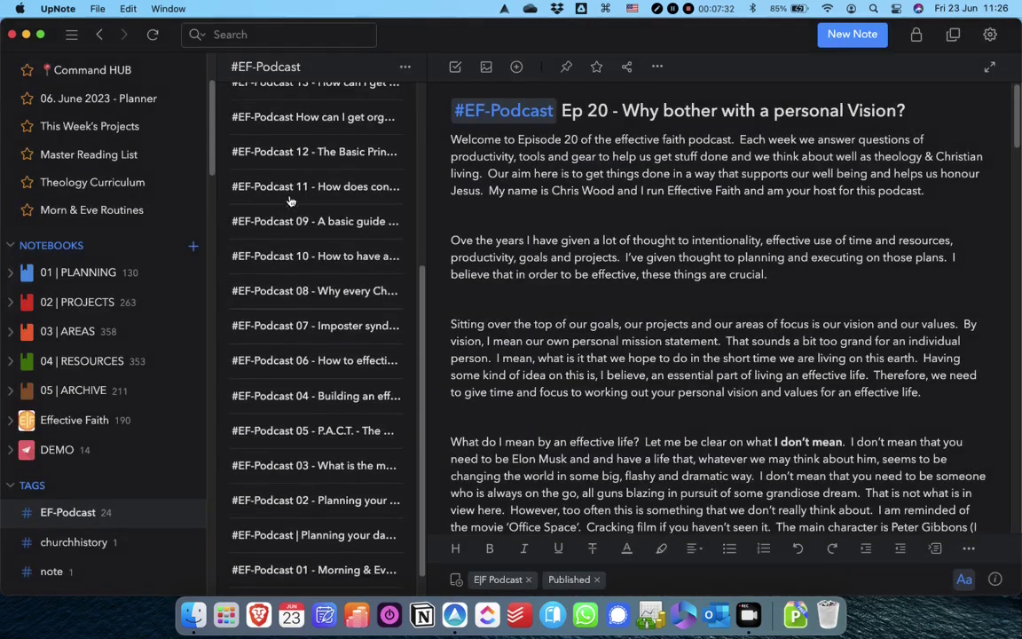
{"action": "scroll", "coordinate": [266, 213], "scroll_direction": "up", "scroll_amount": 5}
{"action": "scroll", "coordinate": [125, 222], "scroll_direction": "up", "scroll_amount": 3}
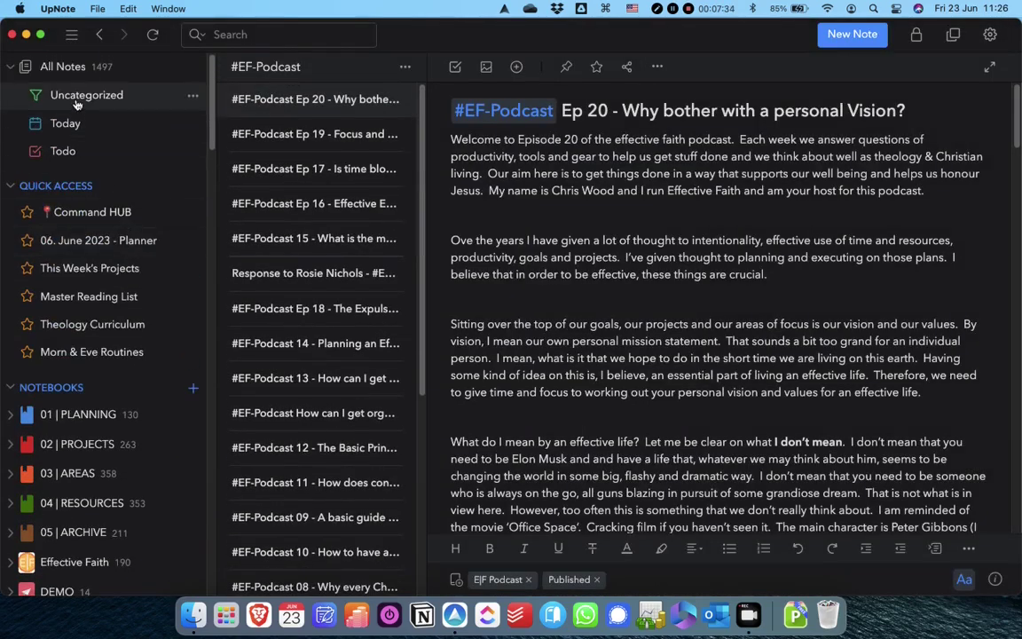
{"action": "left_click", "coordinate": [133, 96]}
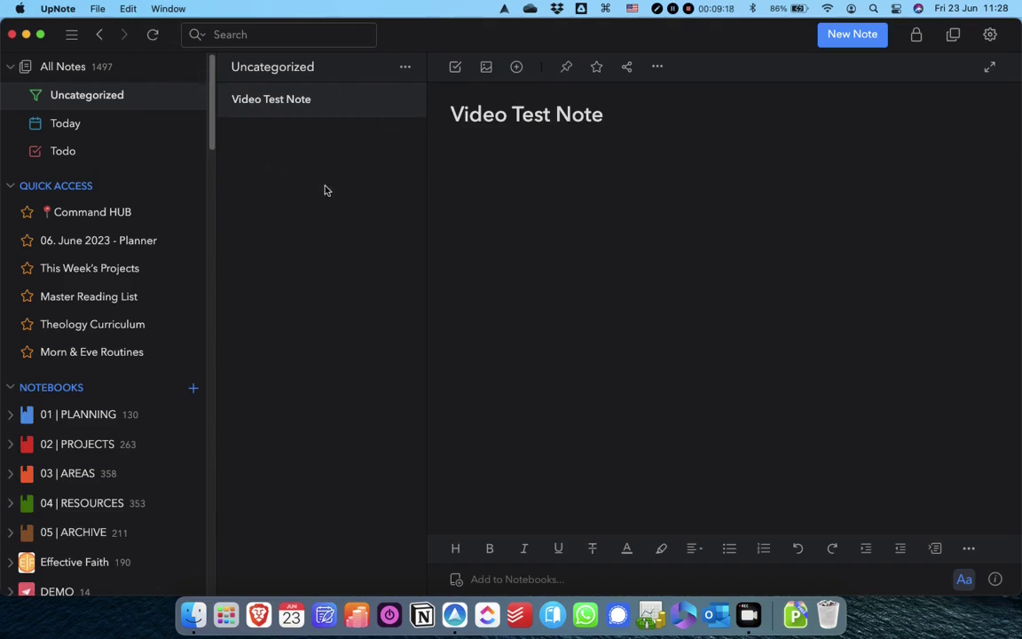
- Start a note import from Evernote and choose enexporttest.enex from the For Video folder as the source file
{"action": "left_click", "coordinate": [98, 9]}
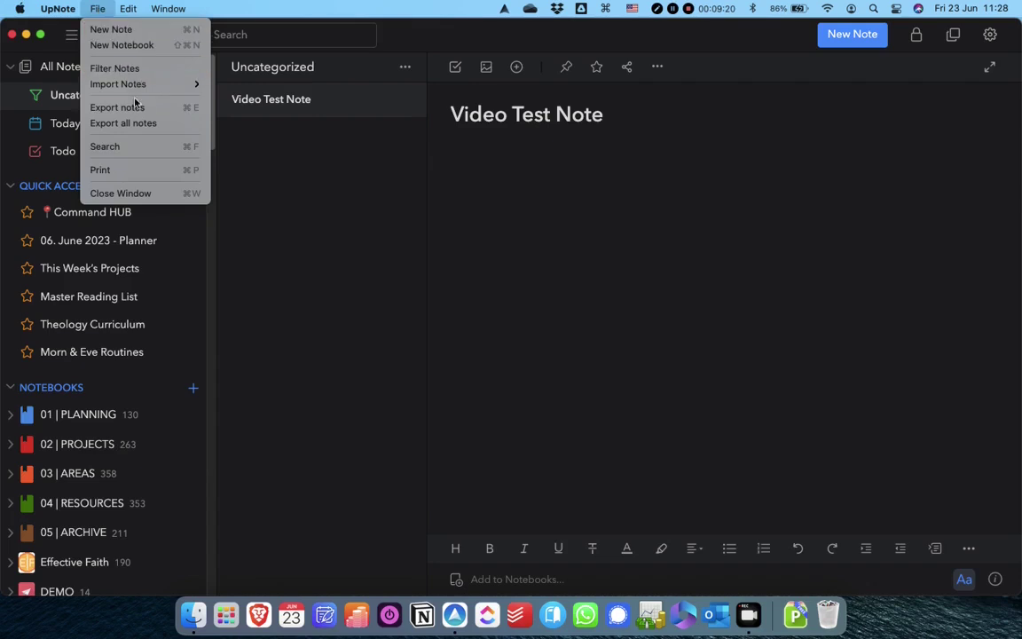
{"action": "mouse_move", "coordinate": [124, 84]}
{"action": "left_click", "coordinate": [246, 86]}
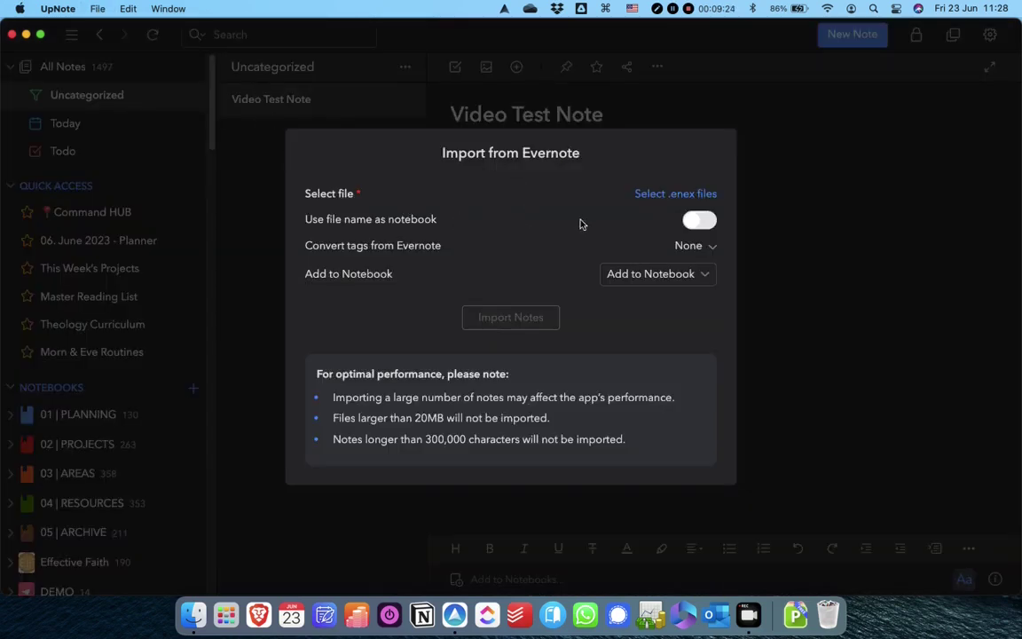
{"action": "left_click", "coordinate": [656, 194]}
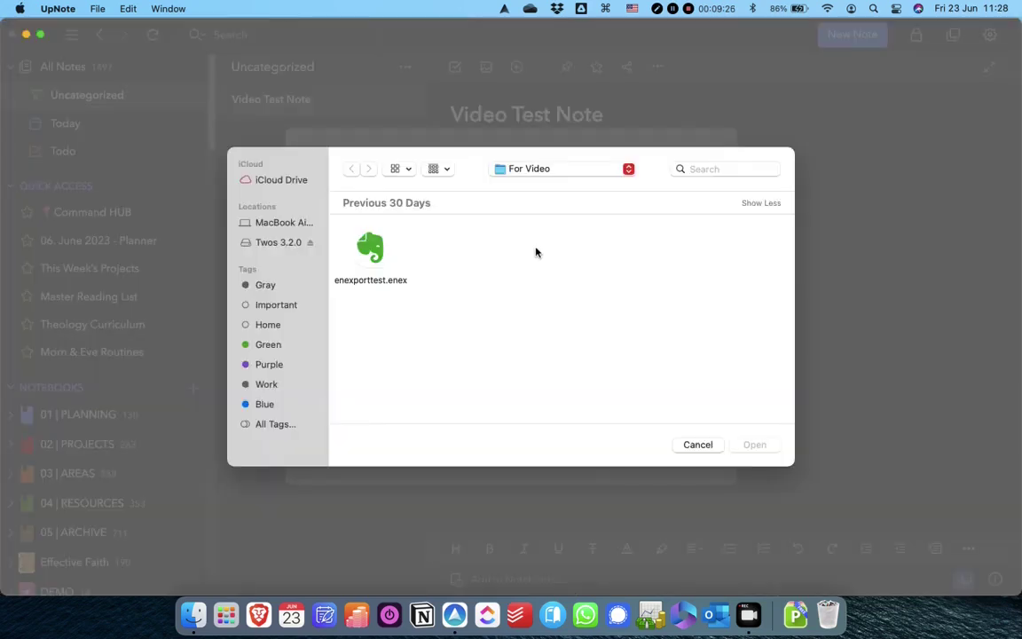
{"action": "left_click", "coordinate": [371, 250]}
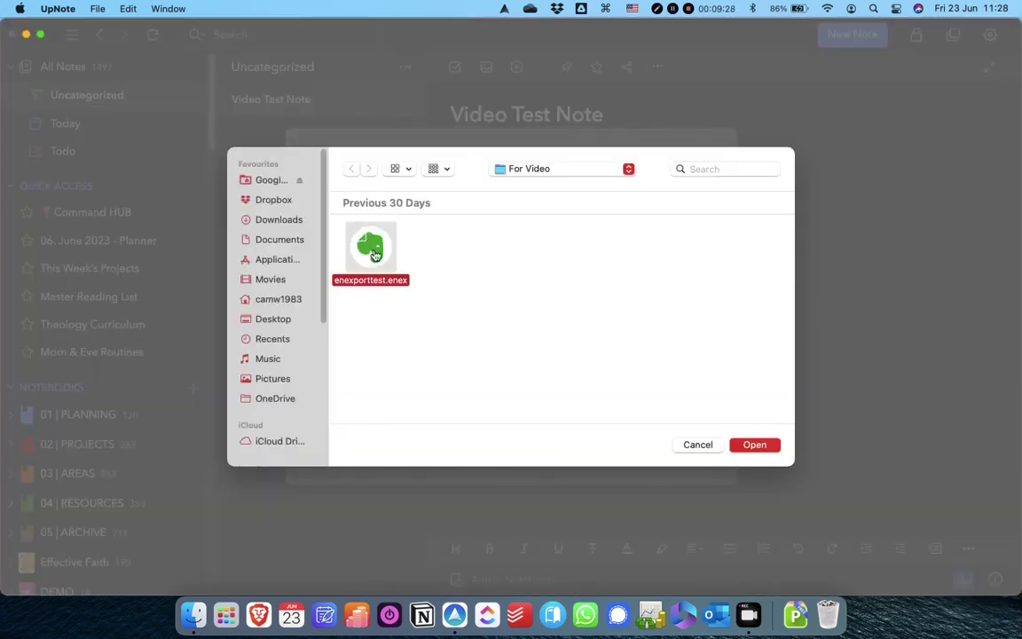
{"action": "double_click", "coordinate": [370, 250]}
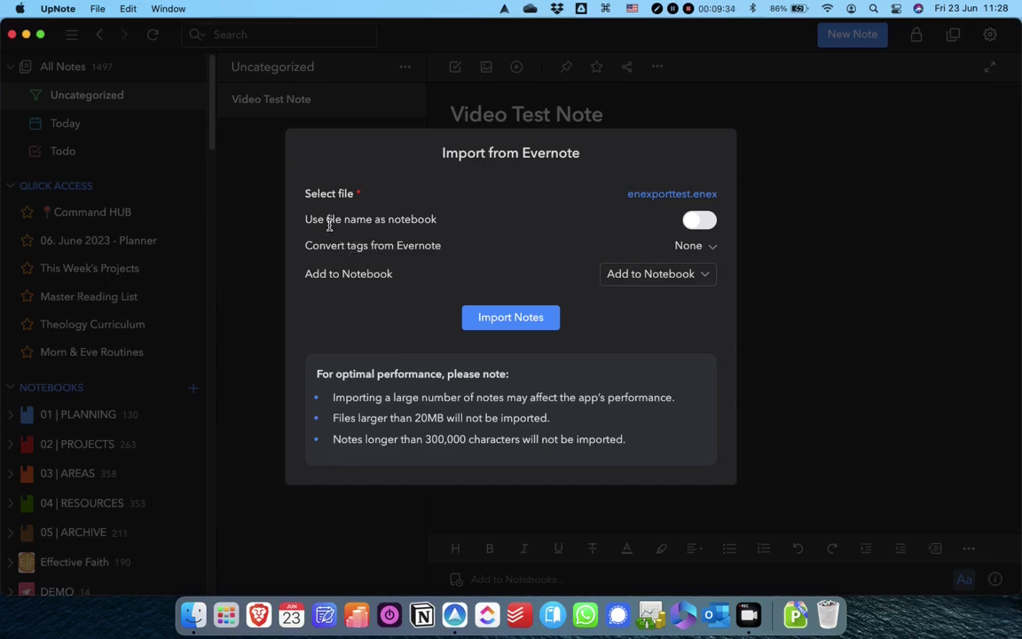
- Use the file name as the notebook, convert the Evernote tags to Hashtag, and import the notes
{"action": "left_click", "coordinate": [701, 221]}
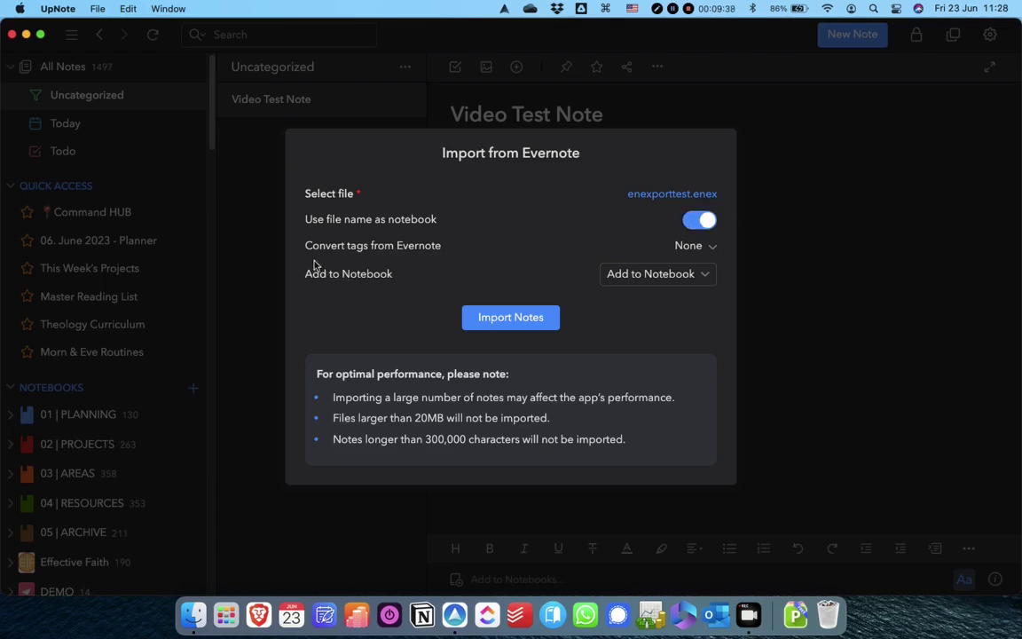
{"action": "left_click", "coordinate": [708, 246]}
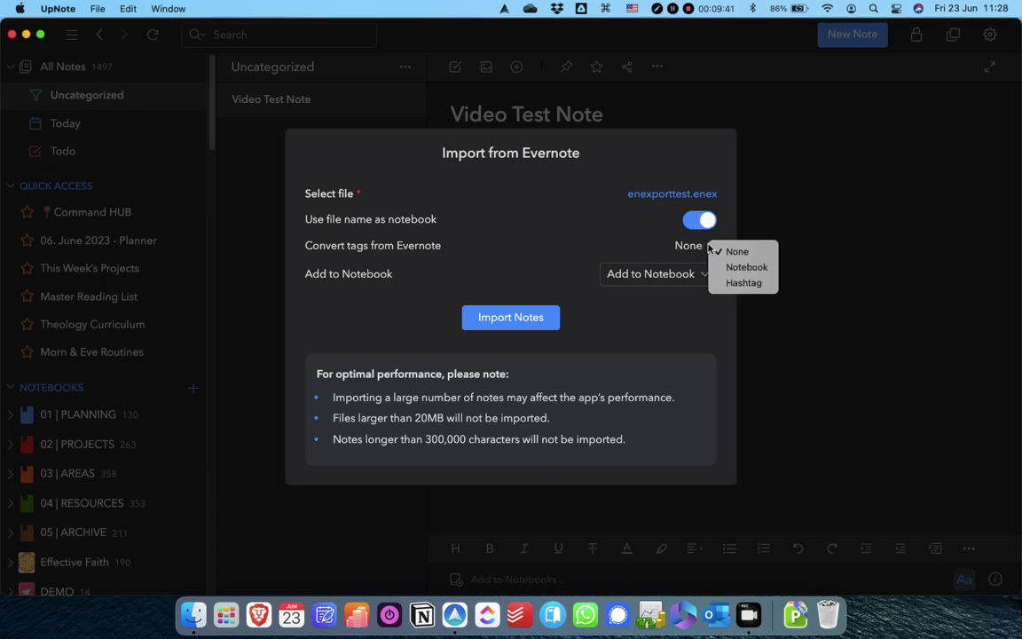
{"action": "left_click", "coordinate": [744, 283]}
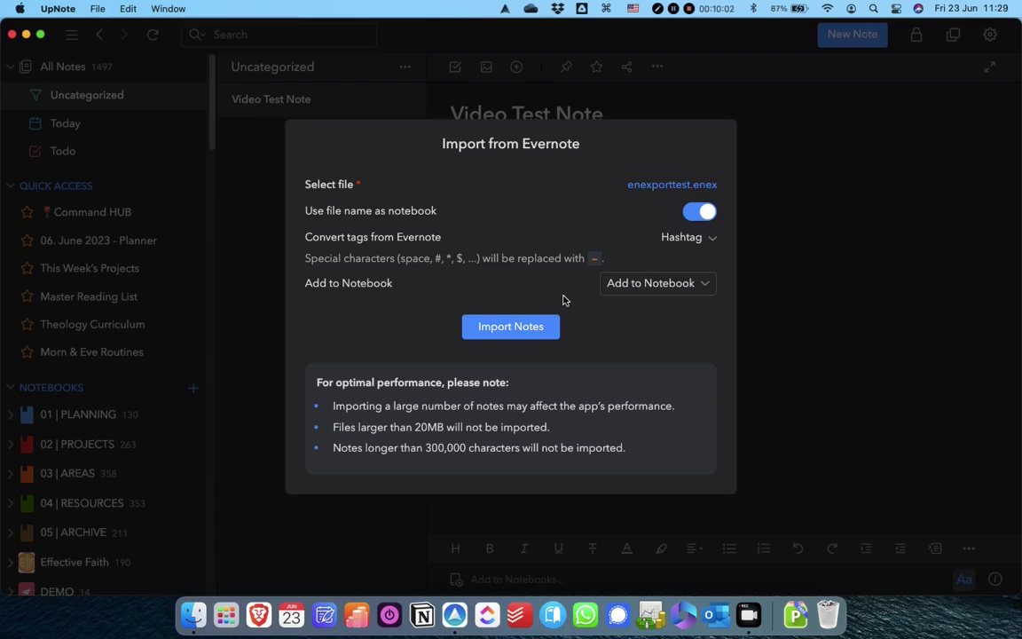
{"action": "left_click", "coordinate": [514, 329]}
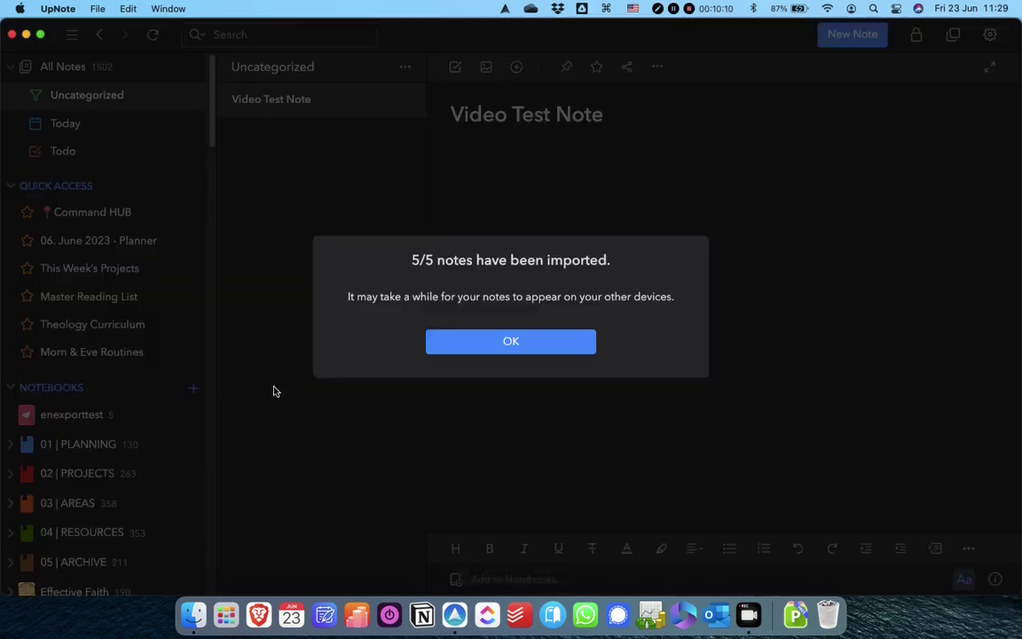
{"action": "left_click", "coordinate": [501, 345]}
- Open the imported enexporttest notebook and examine the content and hashtags of its notes
{"action": "left_click", "coordinate": [59, 413]}
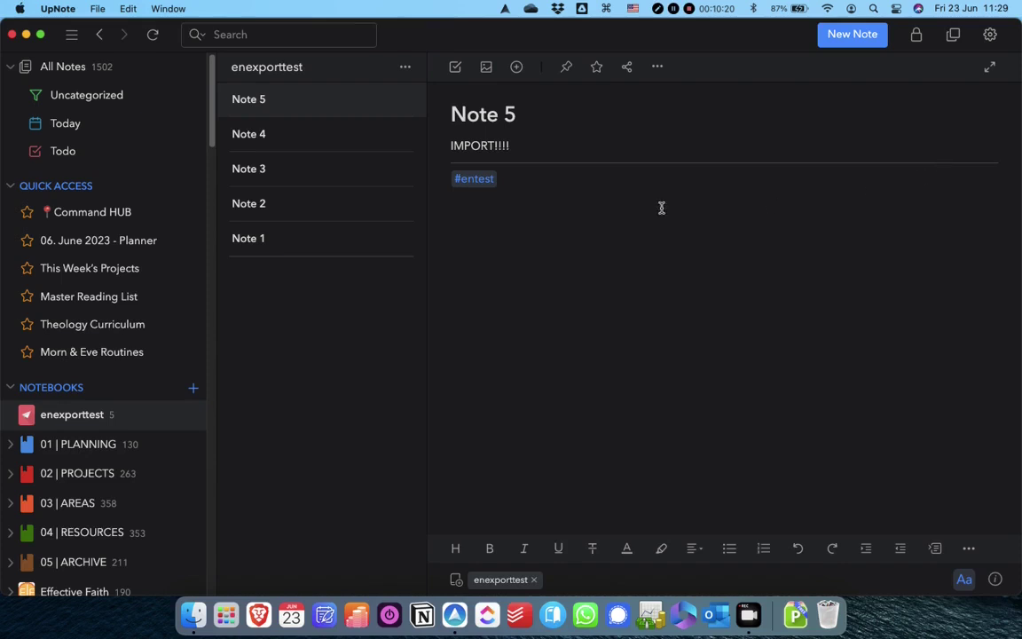
{"action": "left_click", "coordinate": [271, 136]}
{"action": "left_click", "coordinate": [280, 166]}
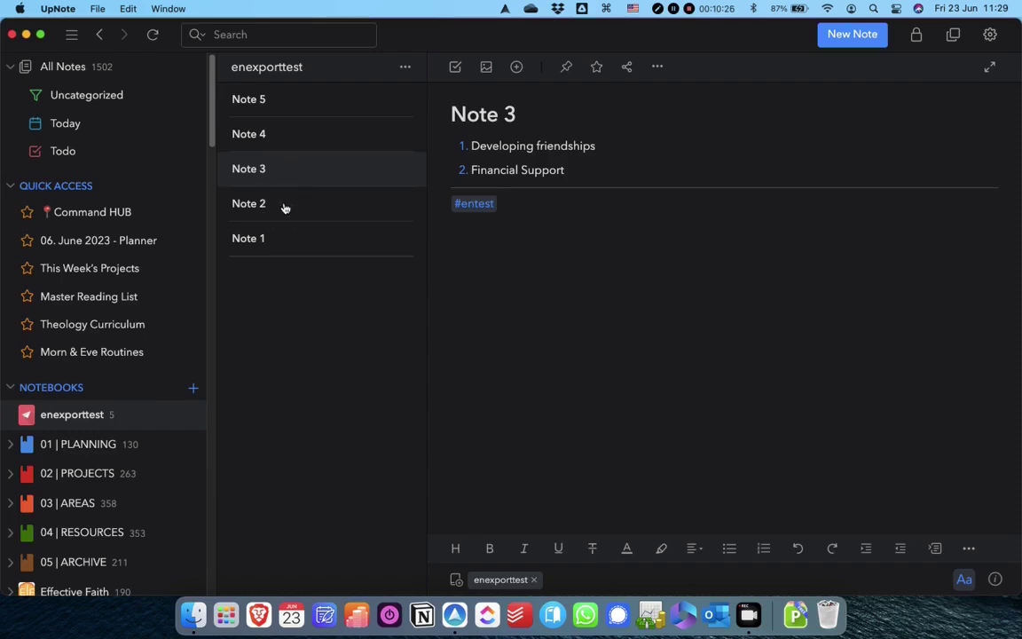
{"action": "left_click", "coordinate": [285, 206]}
{"action": "left_click", "coordinate": [284, 239]}
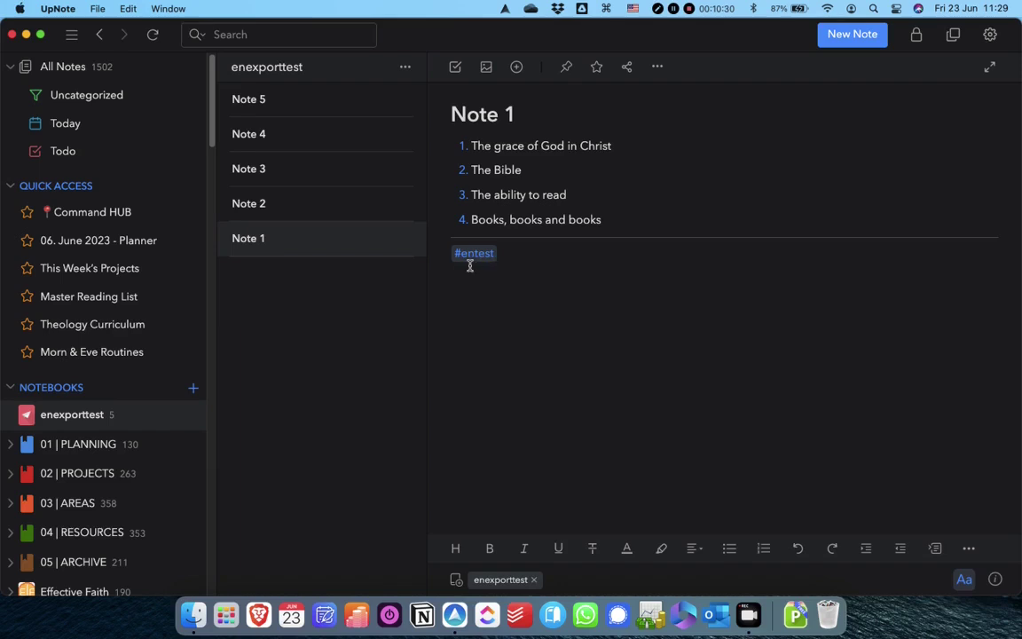
{"action": "left_click", "coordinate": [274, 212]}
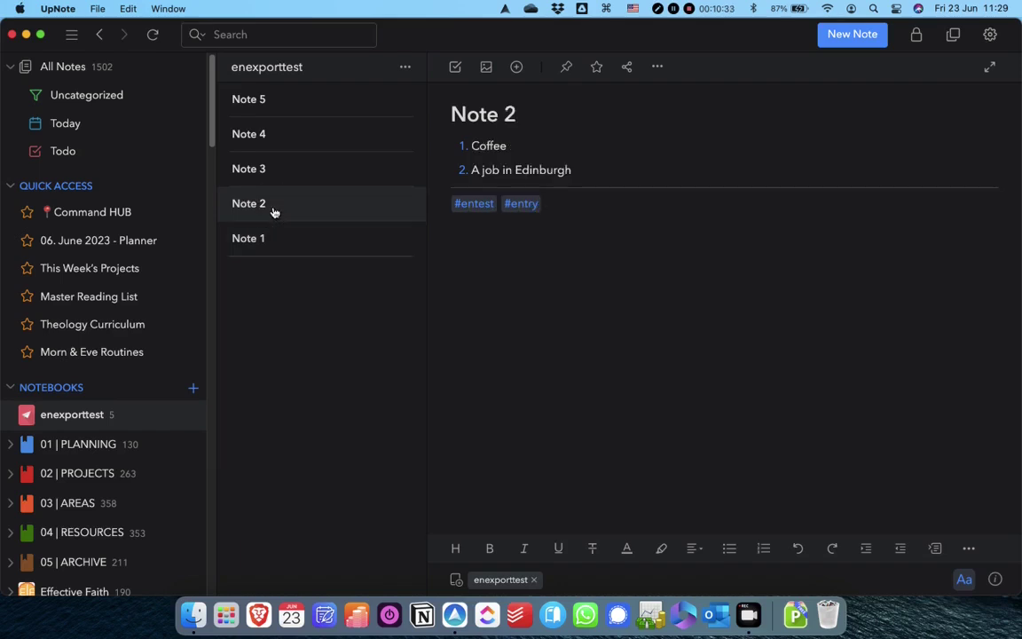
{"action": "left_click", "coordinate": [301, 144]}
{"action": "left_click", "coordinate": [295, 110]}
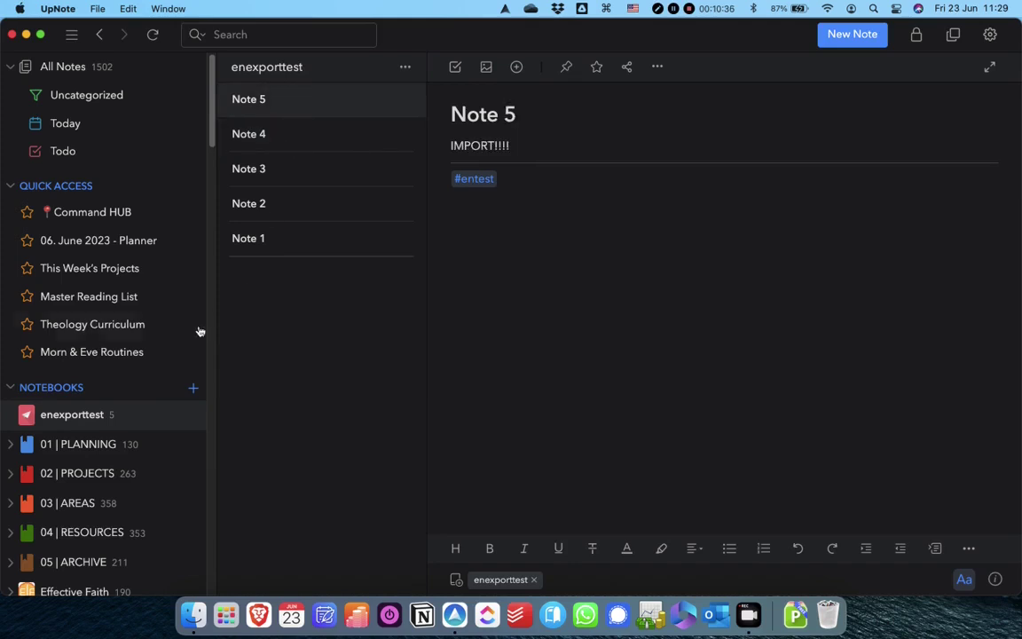
- Delete the enexporttest notebook and move the notes inside it to trash
{"action": "left_click", "coordinate": [192, 415]}
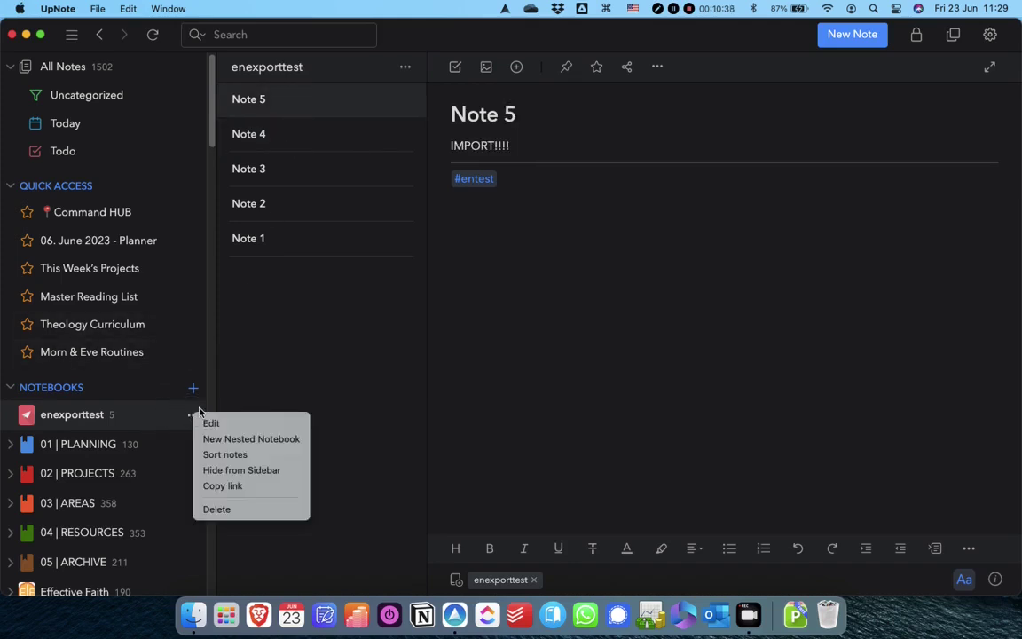
{"action": "left_click", "coordinate": [209, 508]}
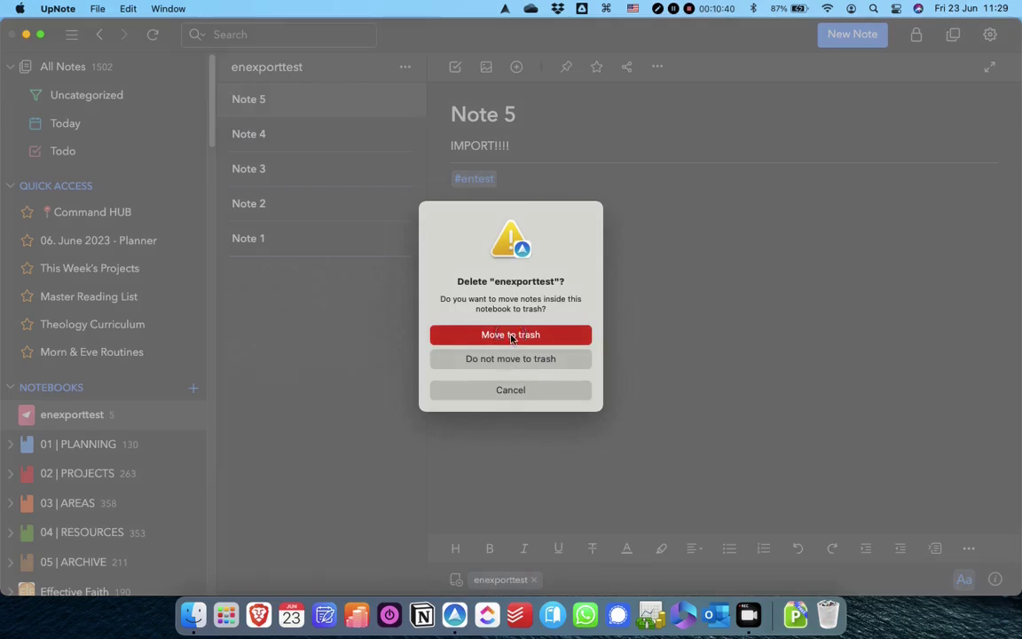
{"action": "left_click", "coordinate": [510, 333]}
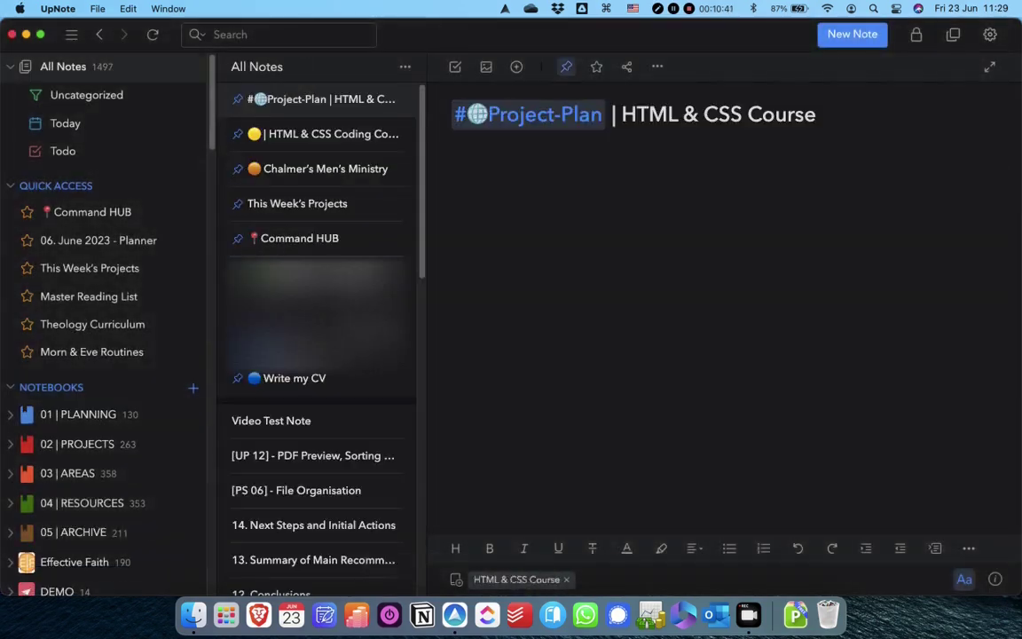
- Start another import from Evernote and set its tags to be converted to Notebook
{"action": "left_click", "coordinate": [98, 9]}
{"action": "mouse_move", "coordinate": [139, 90]}
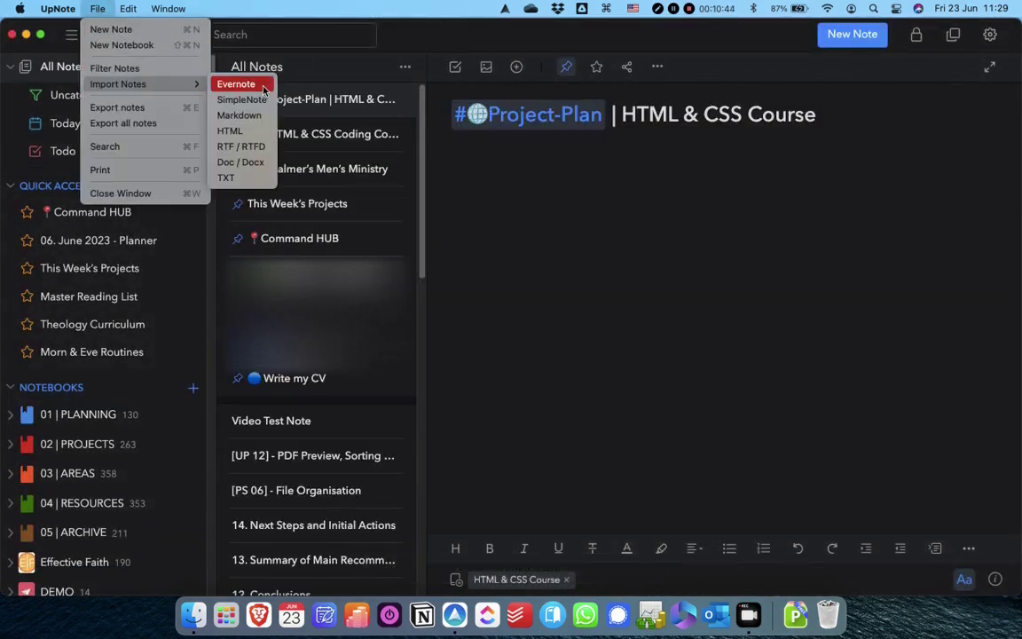
{"action": "left_click", "coordinate": [236, 83]}
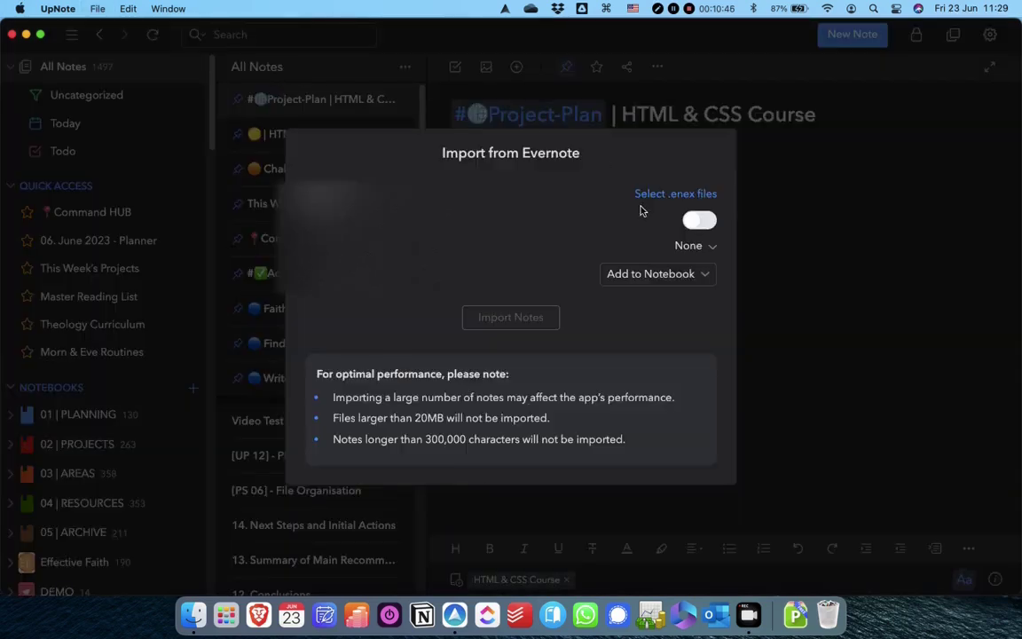
{"action": "left_click", "coordinate": [688, 248]}
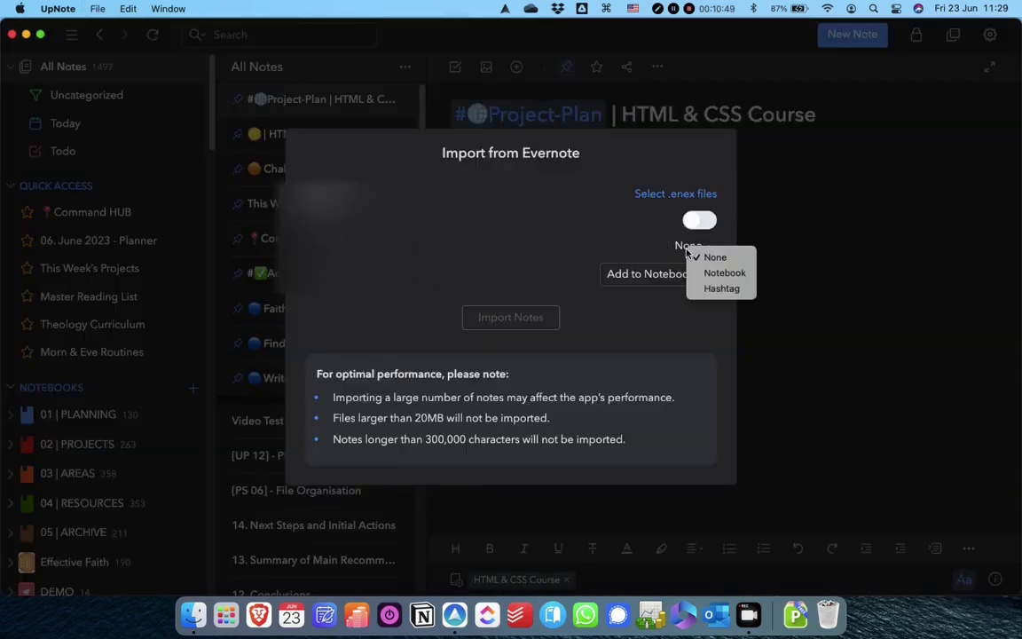
{"action": "left_click", "coordinate": [722, 275]}
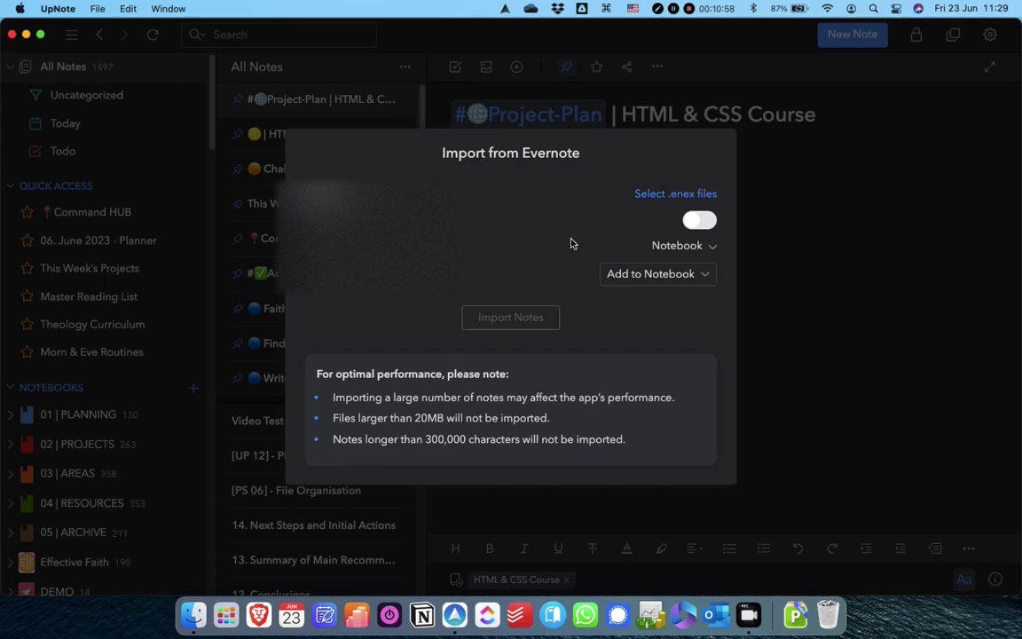
- Import the notes from enexporttest.enex and open the entest notebook made from their tag
{"action": "left_click", "coordinate": [656, 194]}
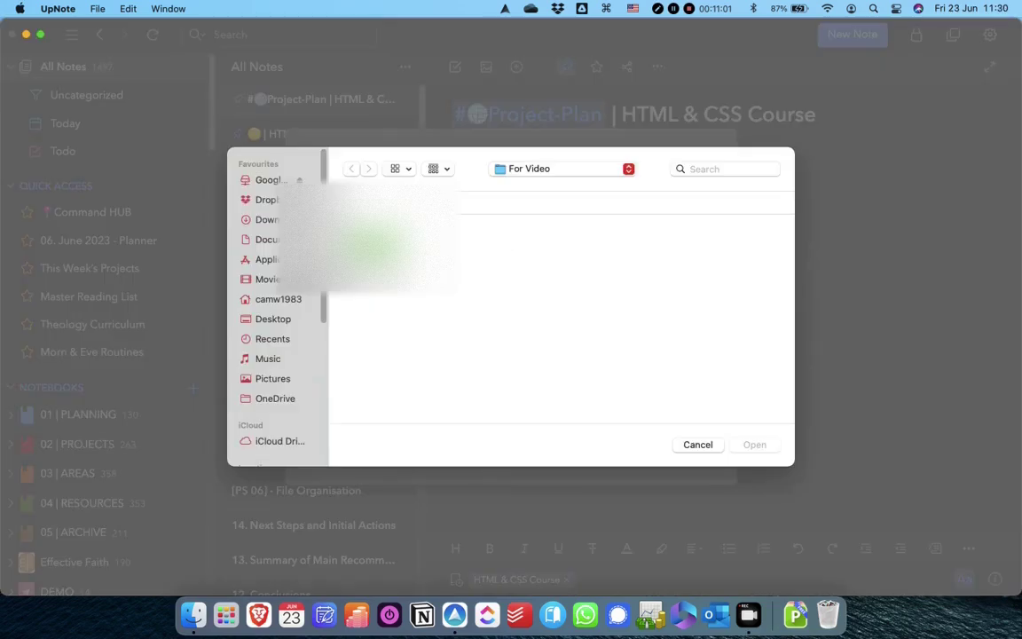
{"action": "left_click", "coordinate": [345, 227]}
{"action": "left_click", "coordinate": [755, 444]}
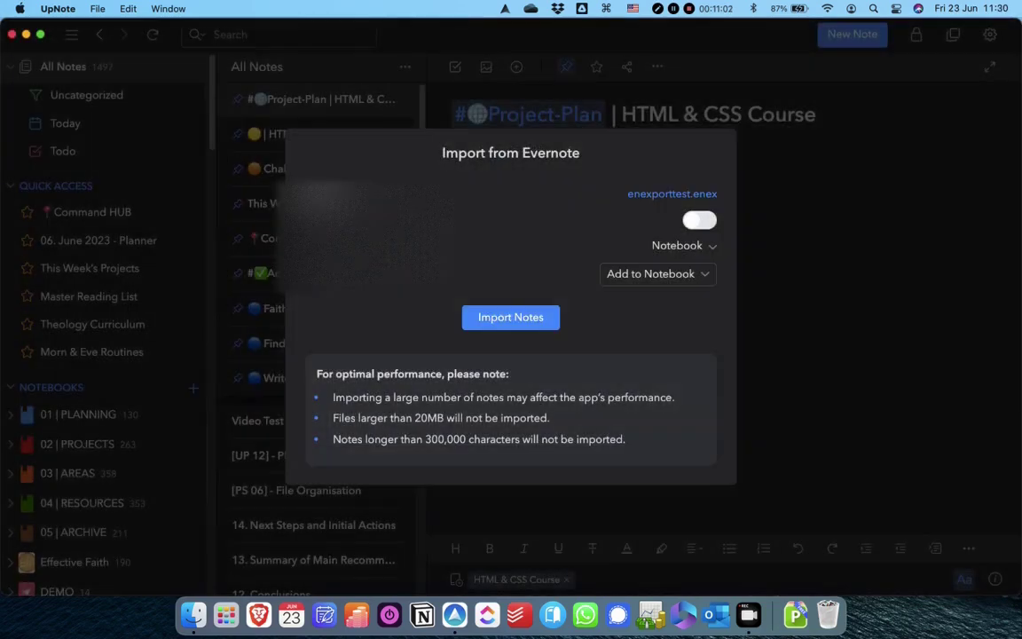
{"action": "left_click", "coordinate": [512, 320]}
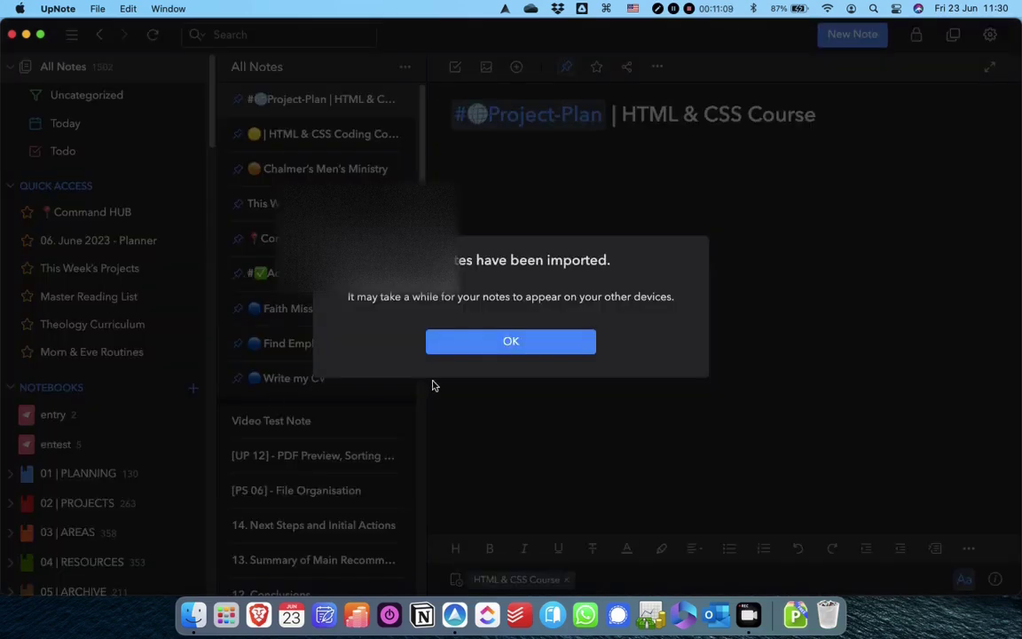
{"action": "left_click", "coordinate": [479, 345]}
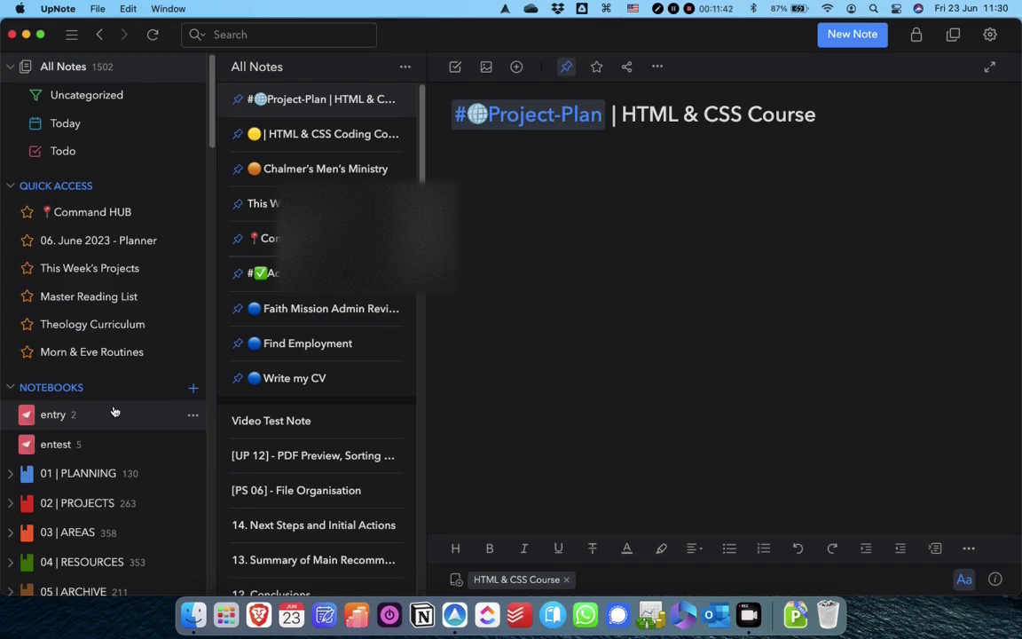
{"action": "left_click", "coordinate": [55, 445]}
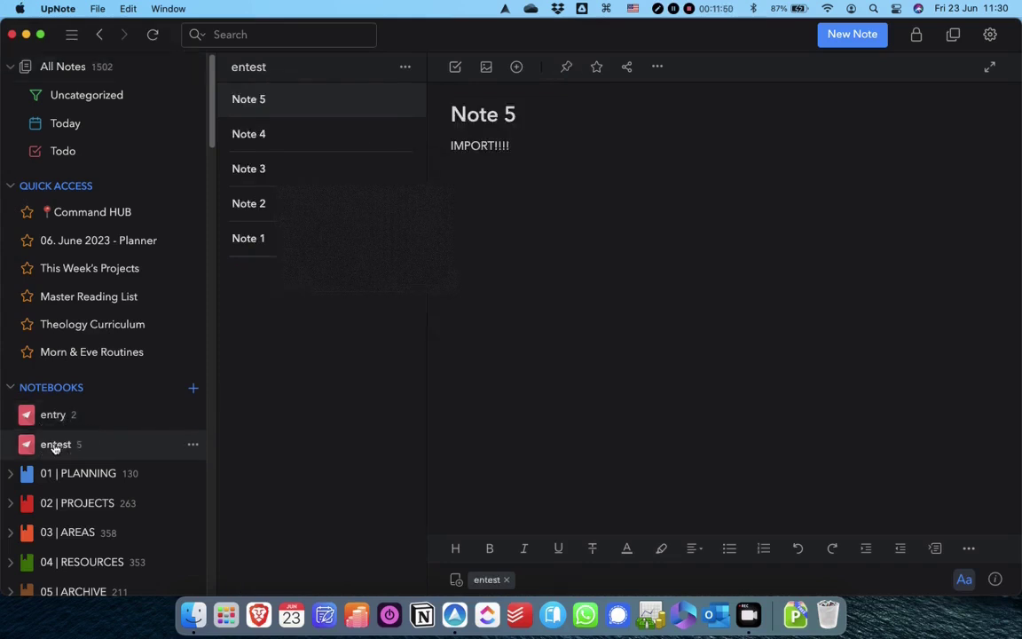